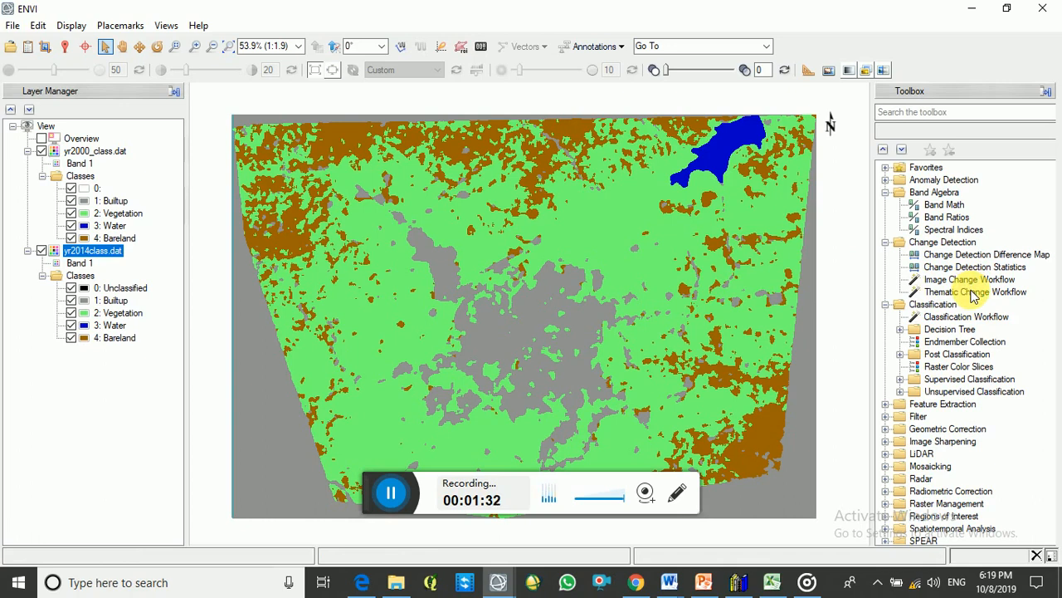
Start the Thematic Change Workflow with 2000_dat as the Time 1 classification image and yr2014class.dat as the Time 2 image
double_click(976, 297)
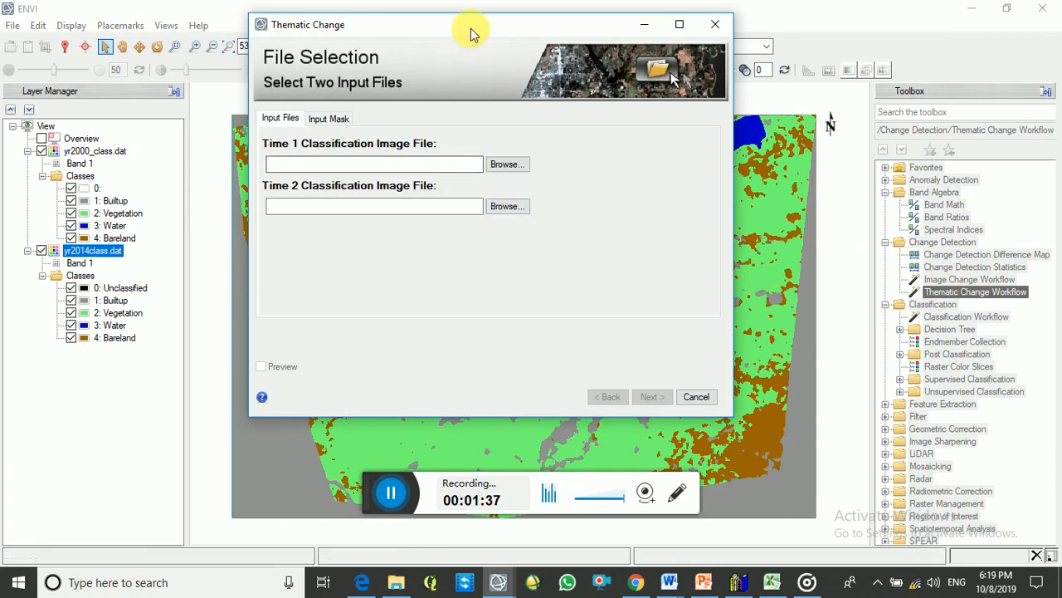
left_click_drag(471, 33, 513, 94)
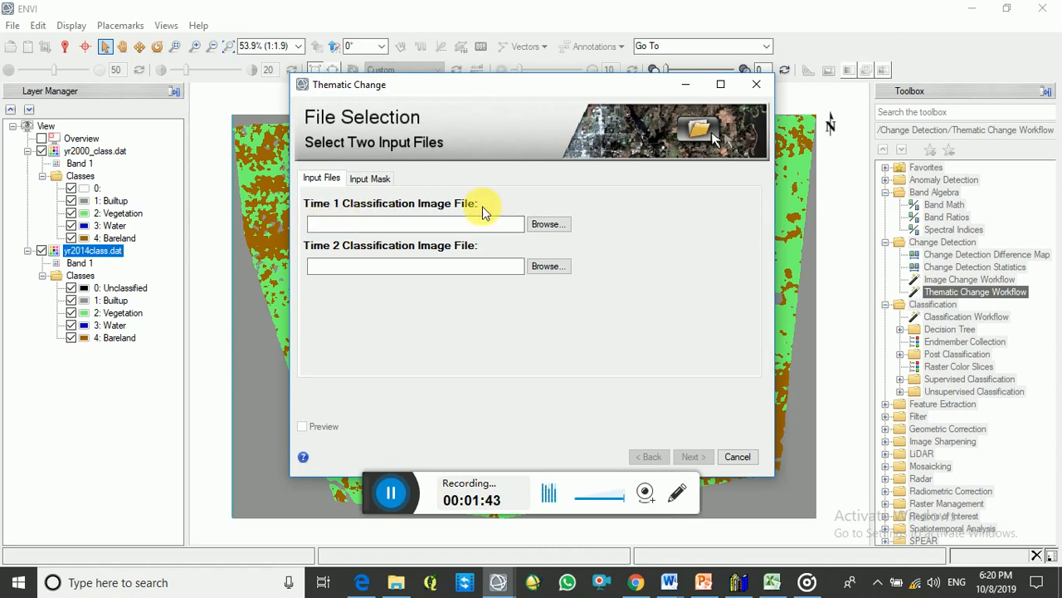
left_click(547, 225)
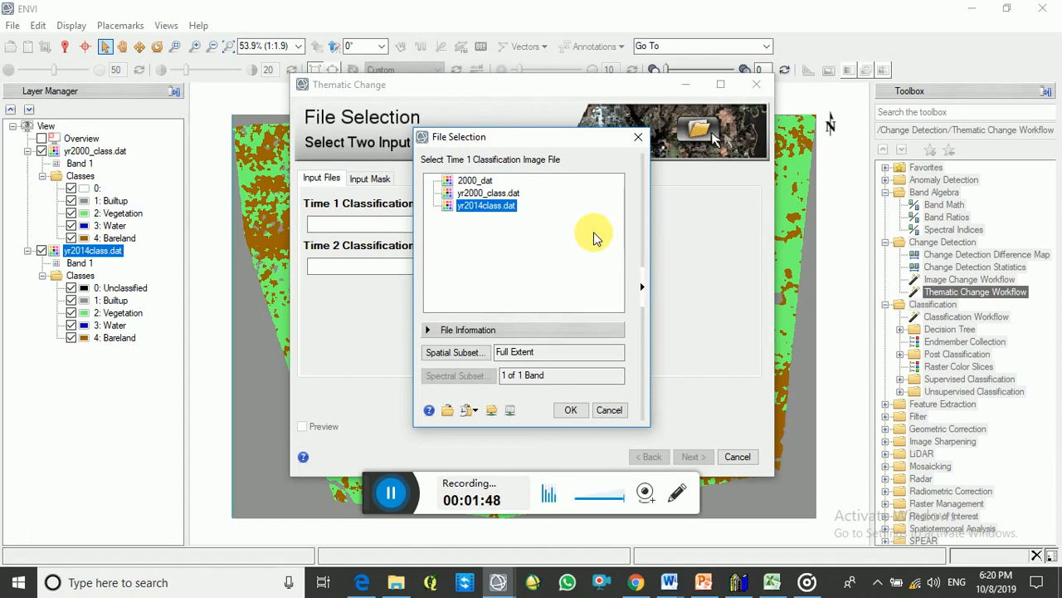
left_click(469, 182)
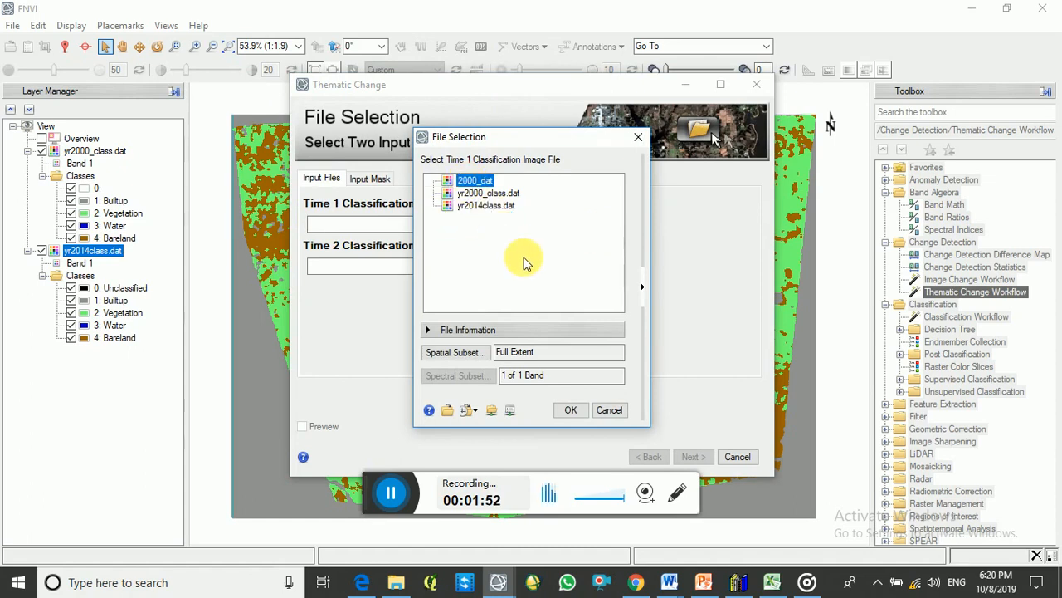
left_click(570, 409)
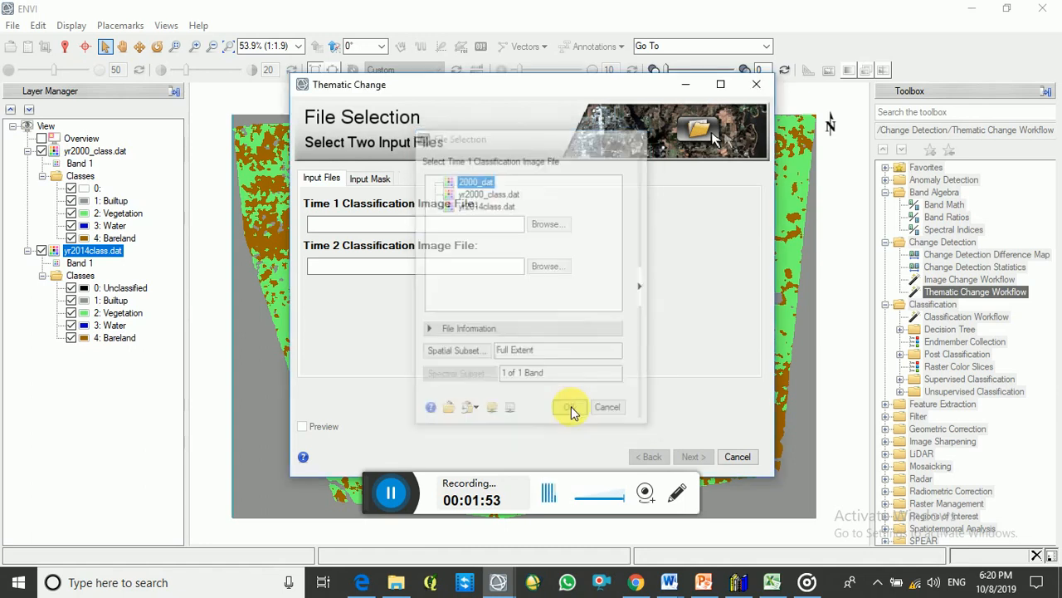
left_click(540, 267)
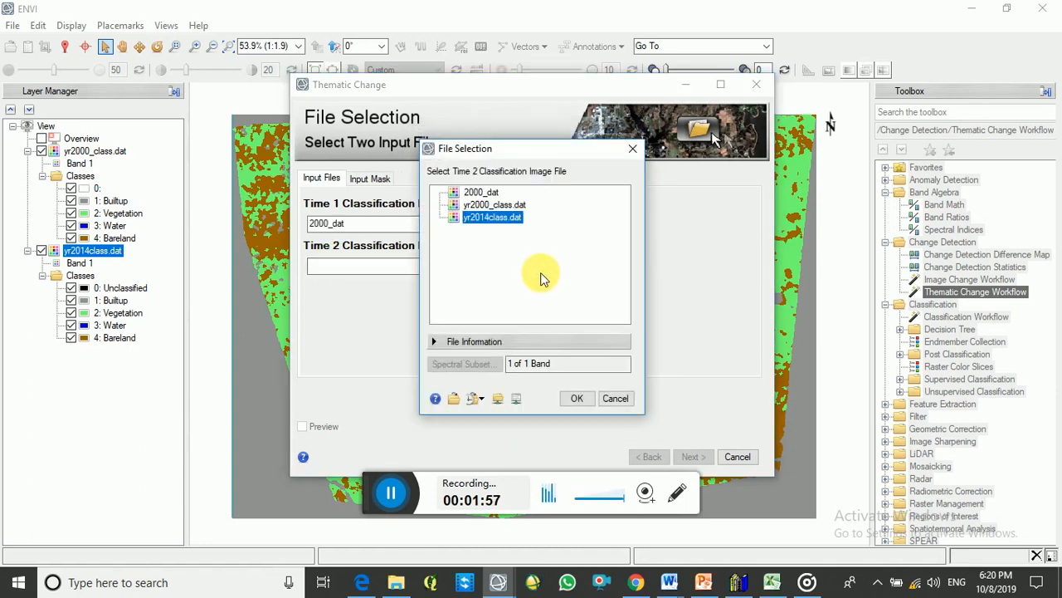
left_click(575, 400)
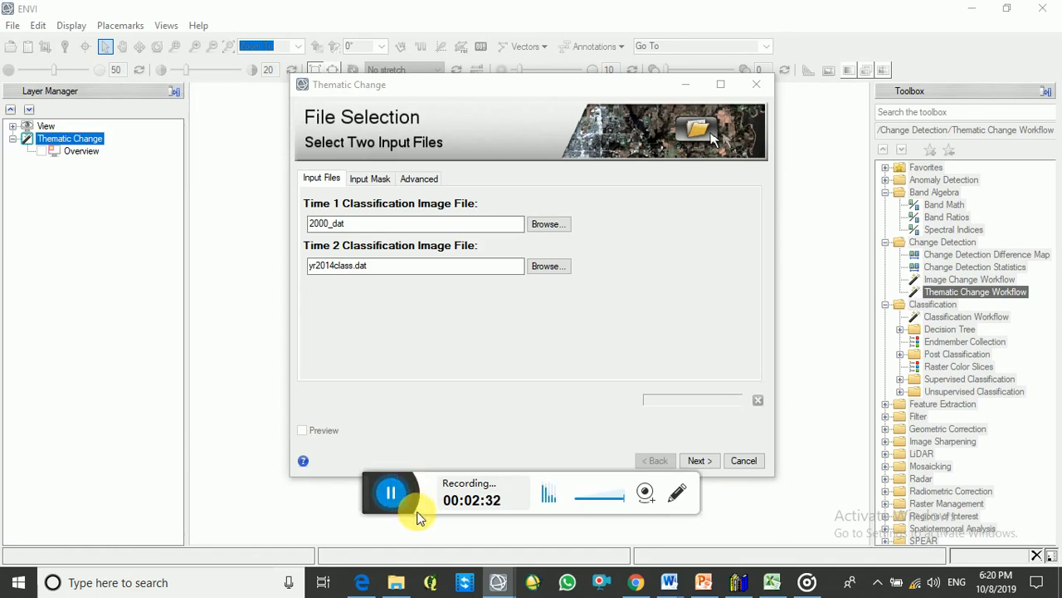
left_click(700, 461)
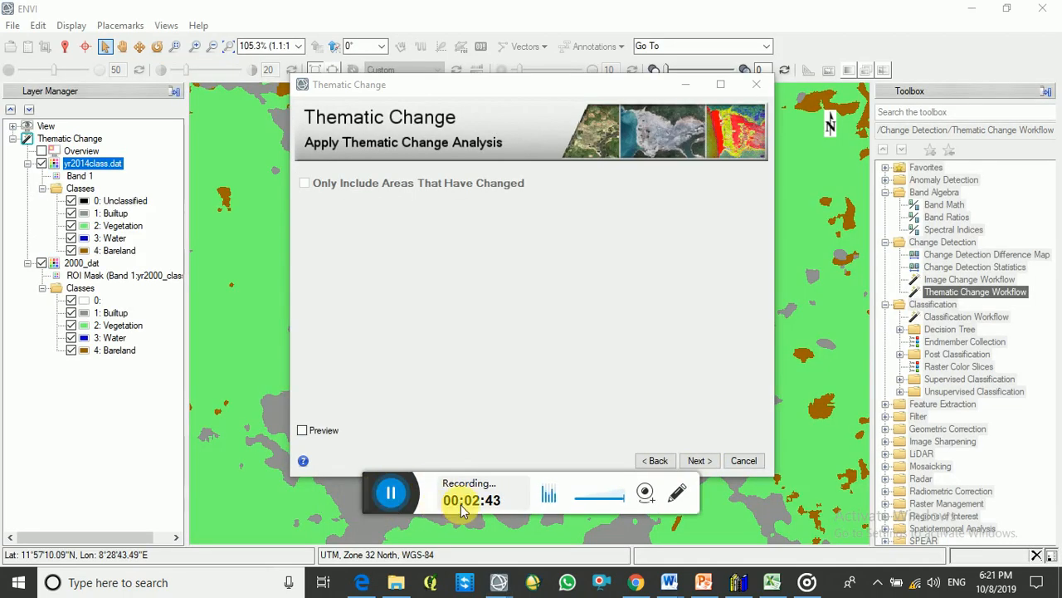
Apply the thematic change analysis and refine the results with smoothing at a kernel size of 5
left_click(697, 461)
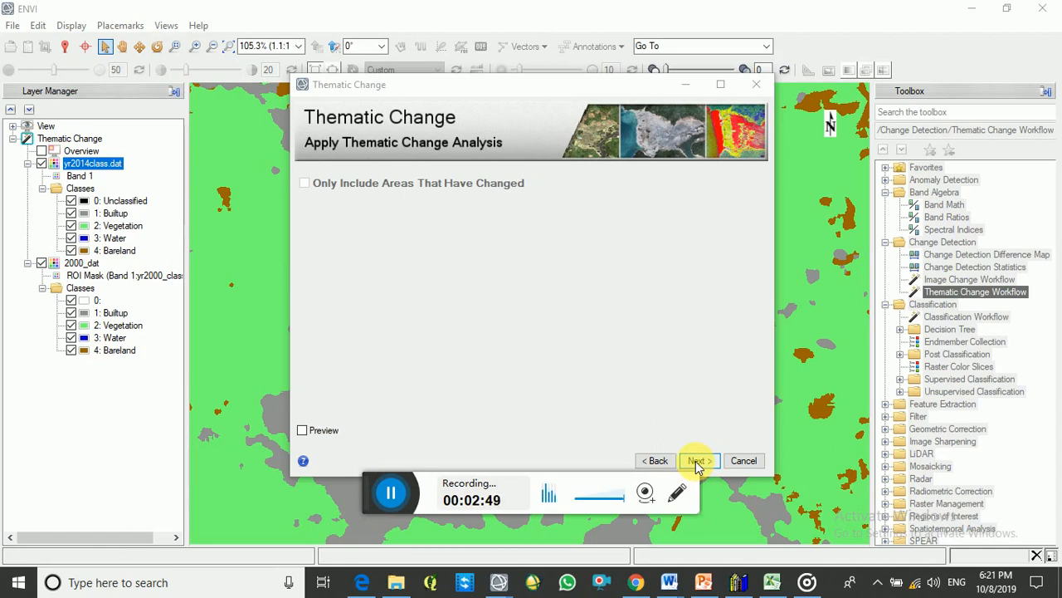
left_click(696, 463)
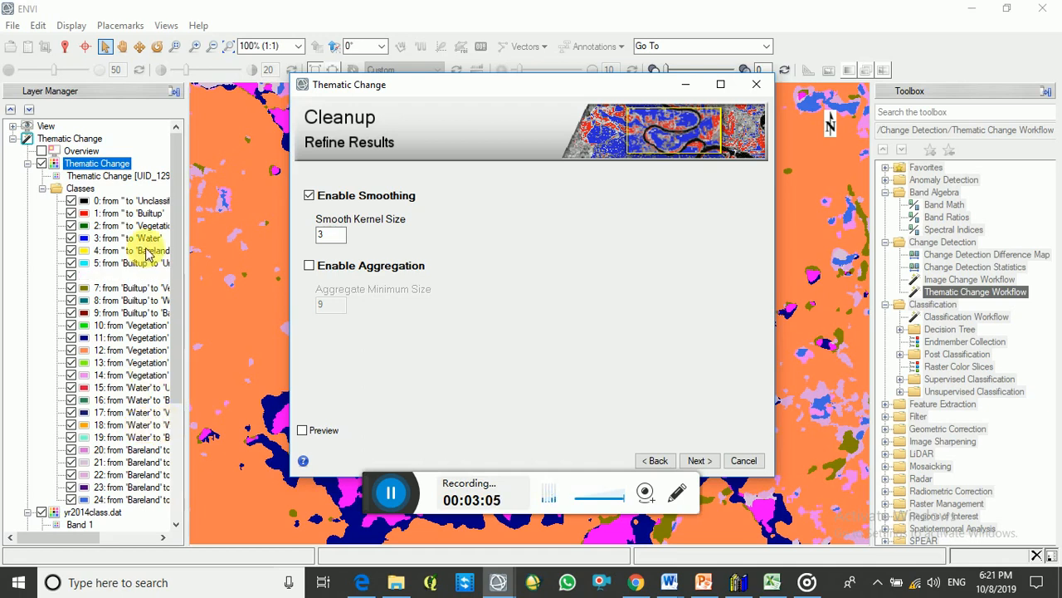
left_click(330, 235)
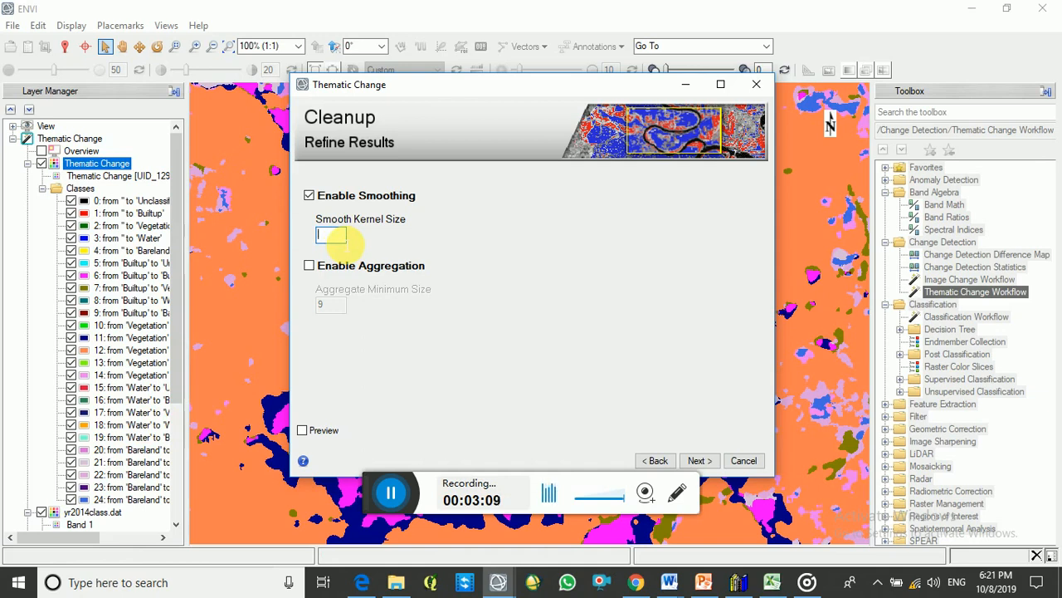
type("5")
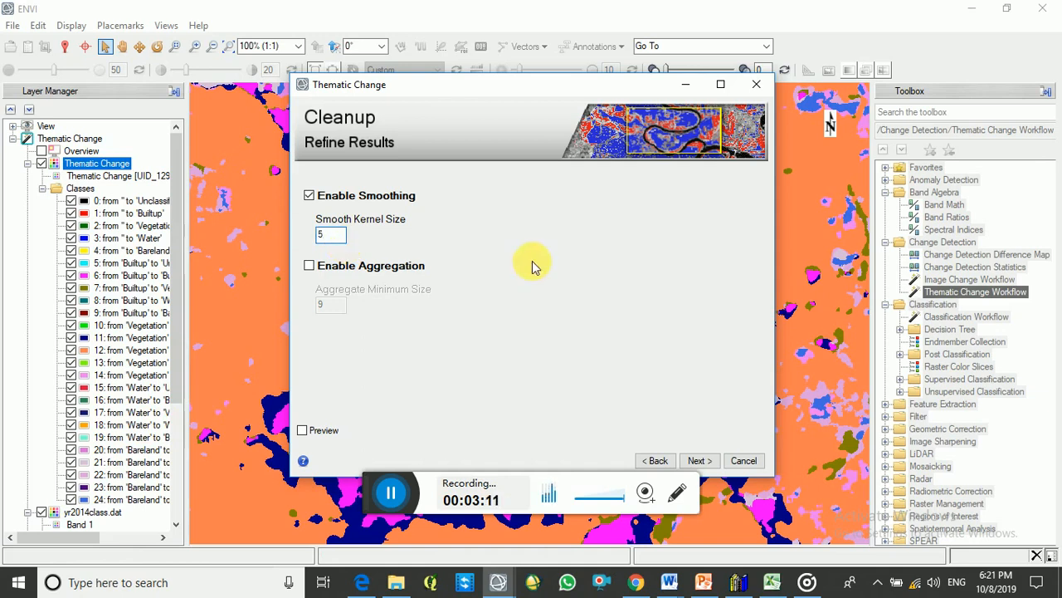
left_click(699, 461)
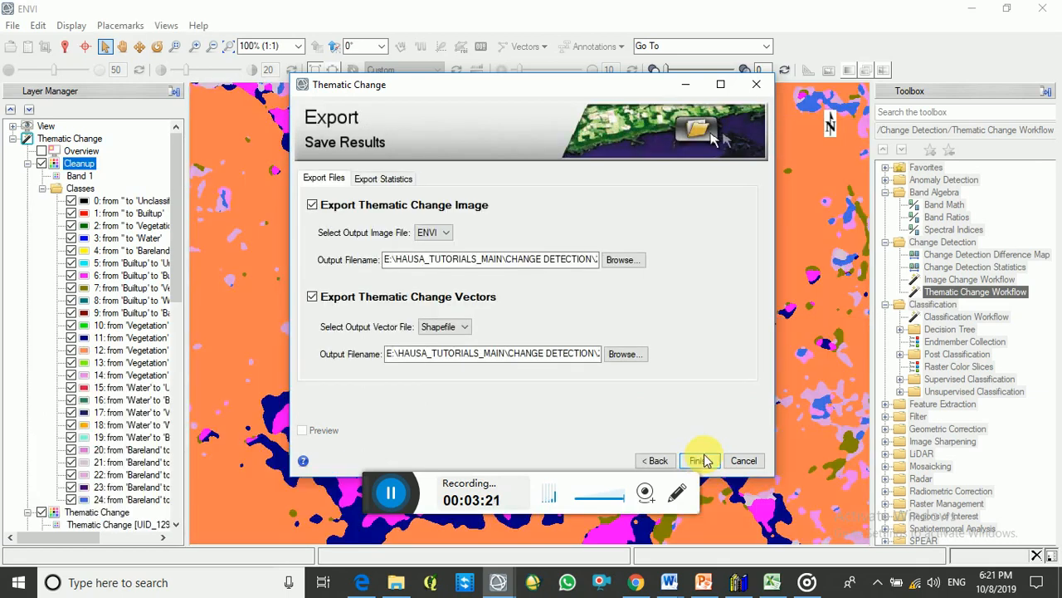
Create a folder named CHANGE D inside HAUSA_TUTORIALS_MAIN for the thematic change image output and open it
left_click(628, 260)
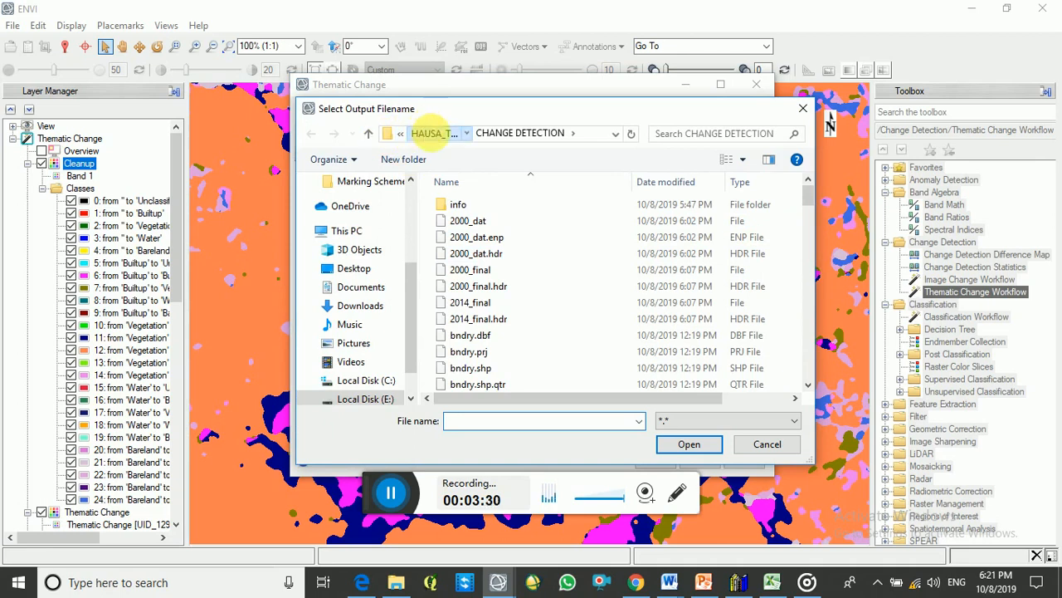
left_click(424, 133)
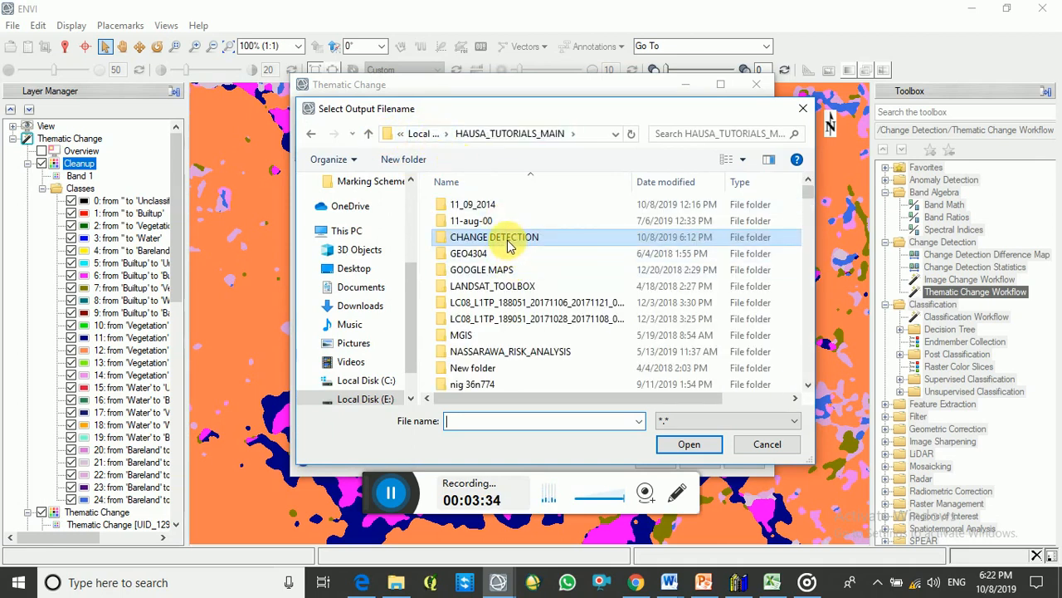
left_click(404, 160)
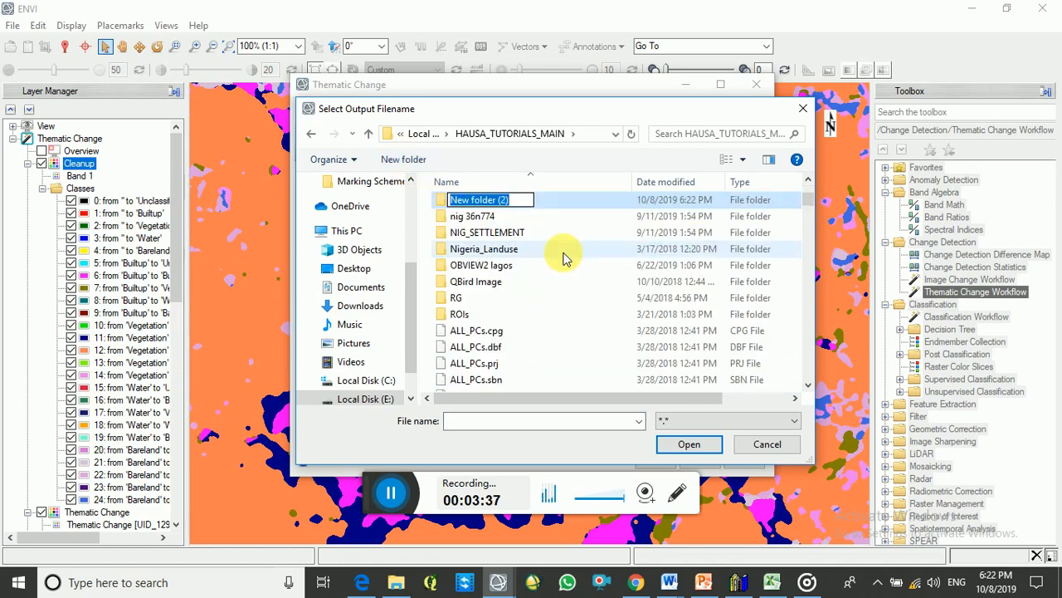
type("CCH")
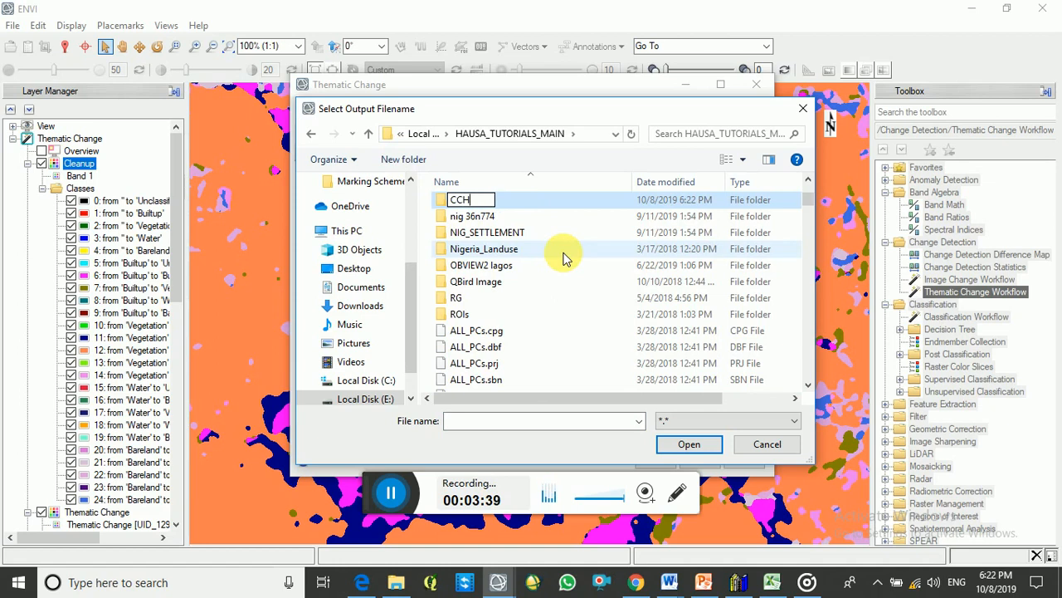
type("ANGE")
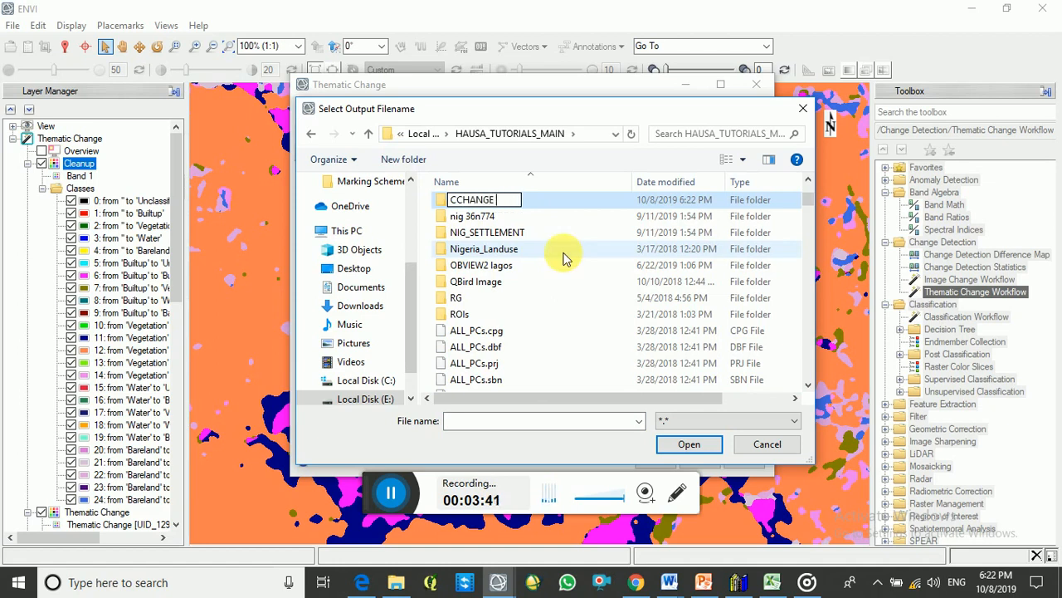
type(" D")
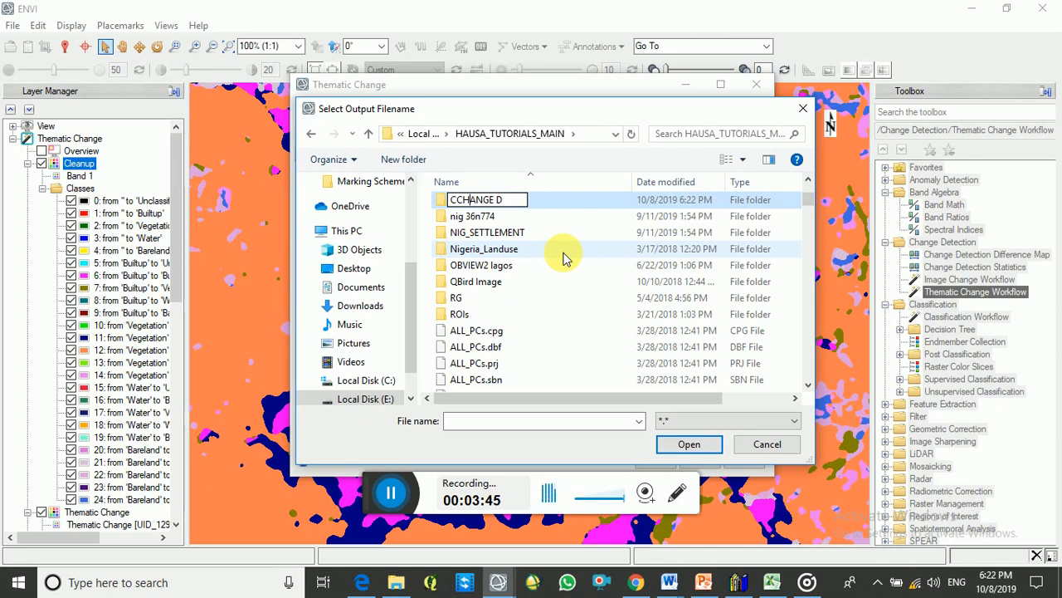
key("Home")
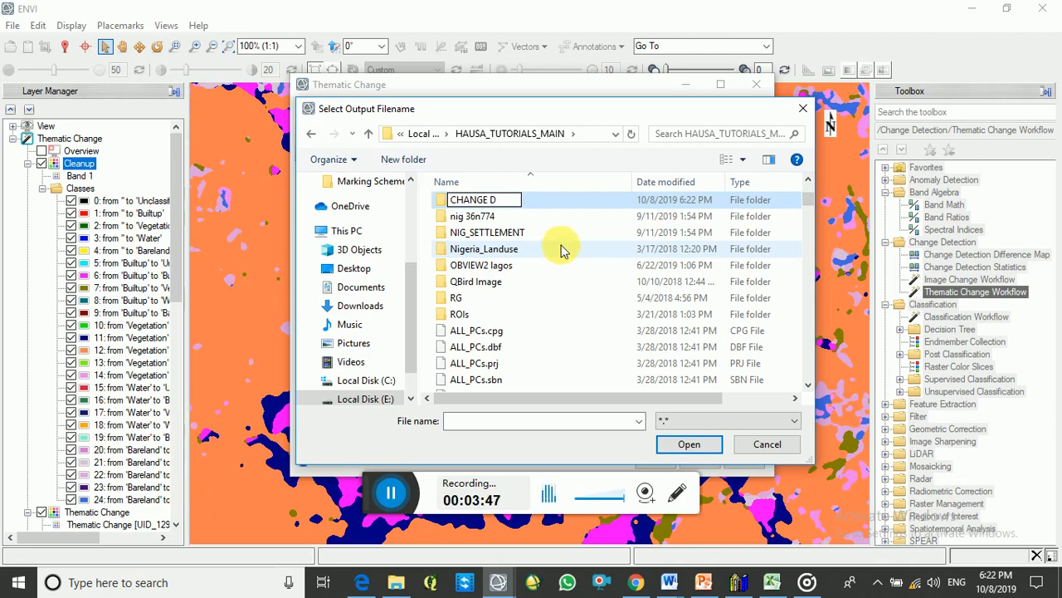
key("Delete")
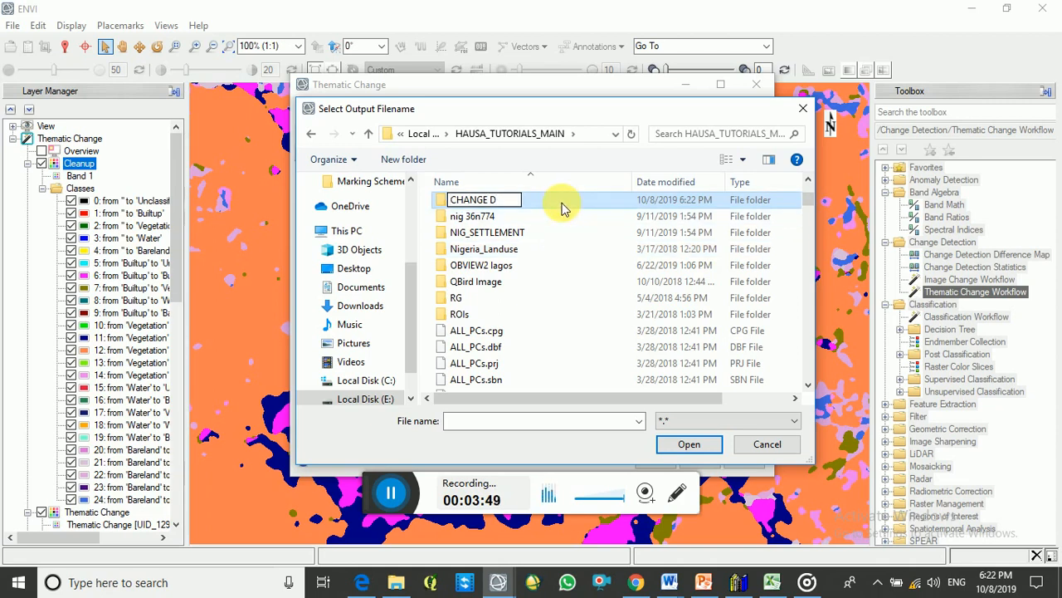
key("Return")
double_click(562, 206)
Name the thematic change image output "change" in the CHANGE D folder
left_click(474, 421)
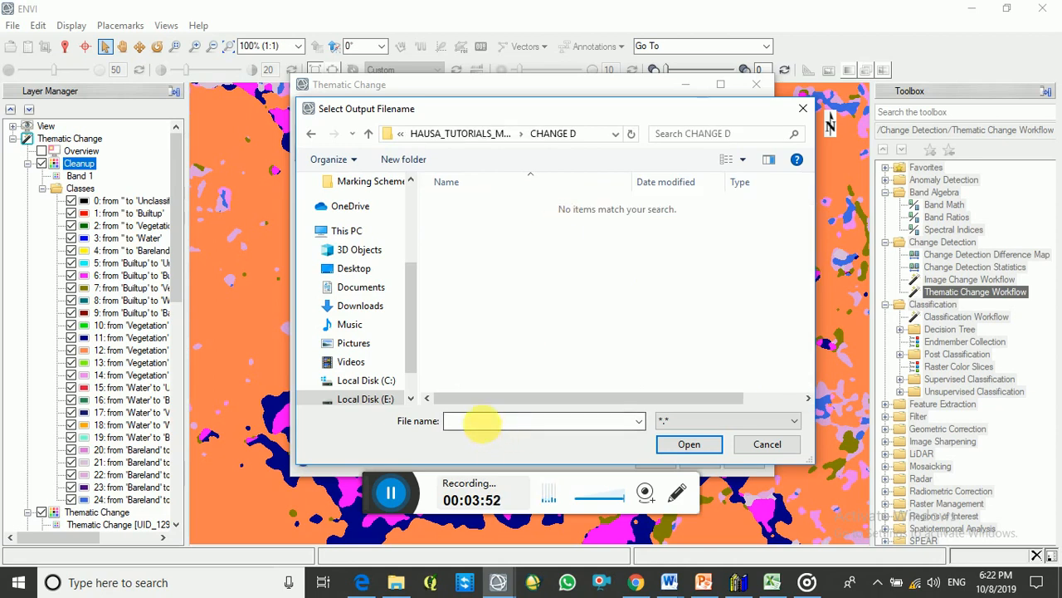
type("c")
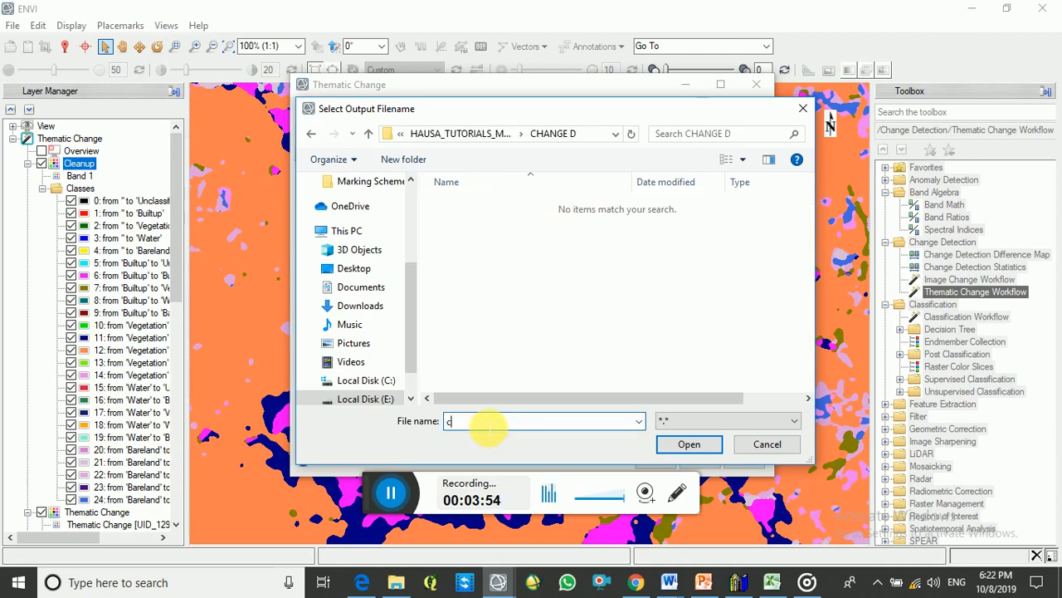
type("ha")
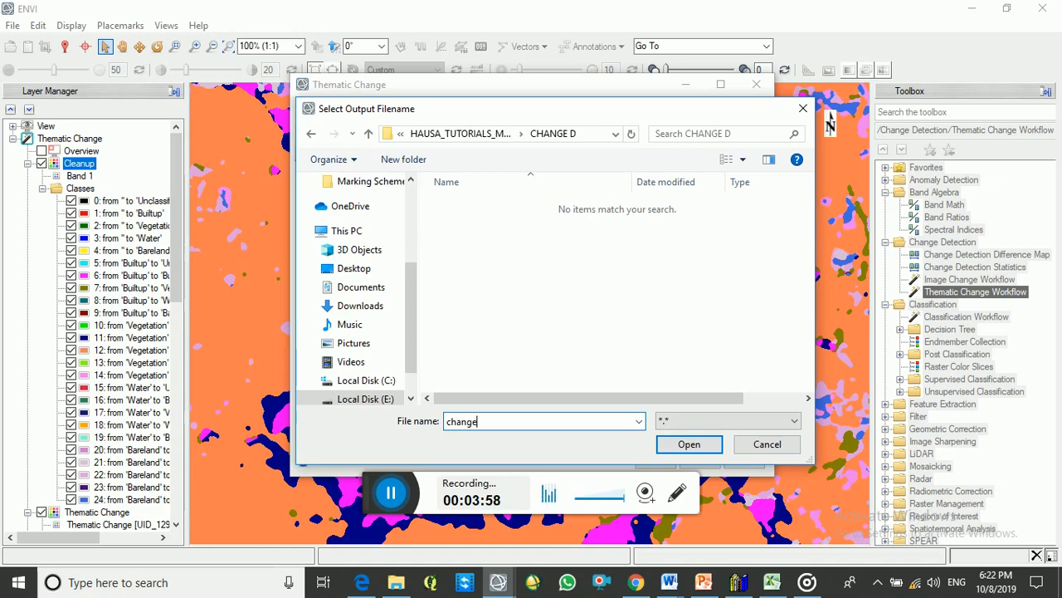
type("nge")
left_click(688, 443)
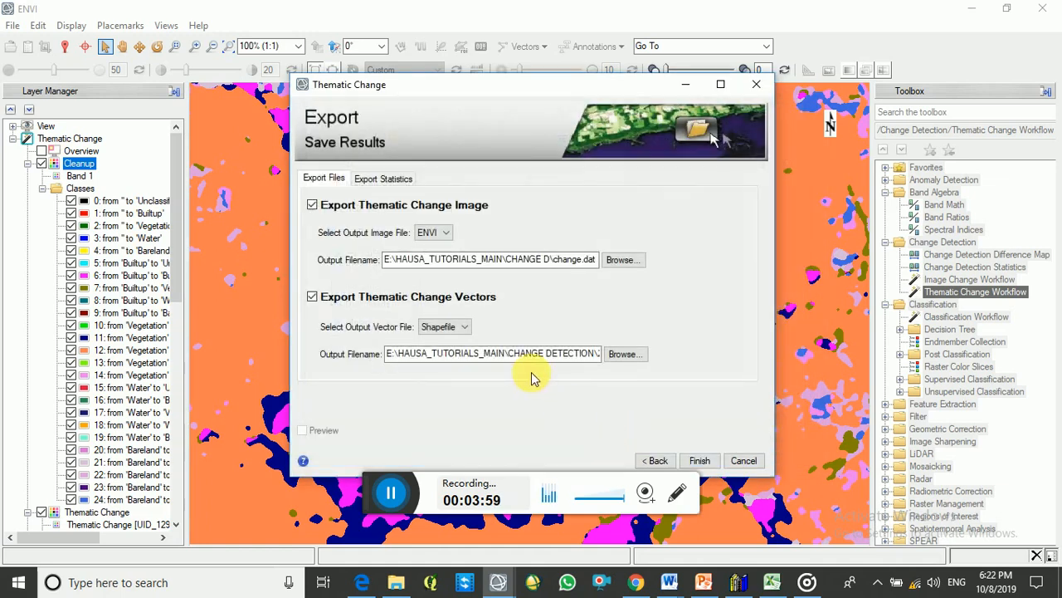
Set the thematic change vector output to a shapefile named "change" in the CHANGE D folder and export the results
left_click(626, 359)
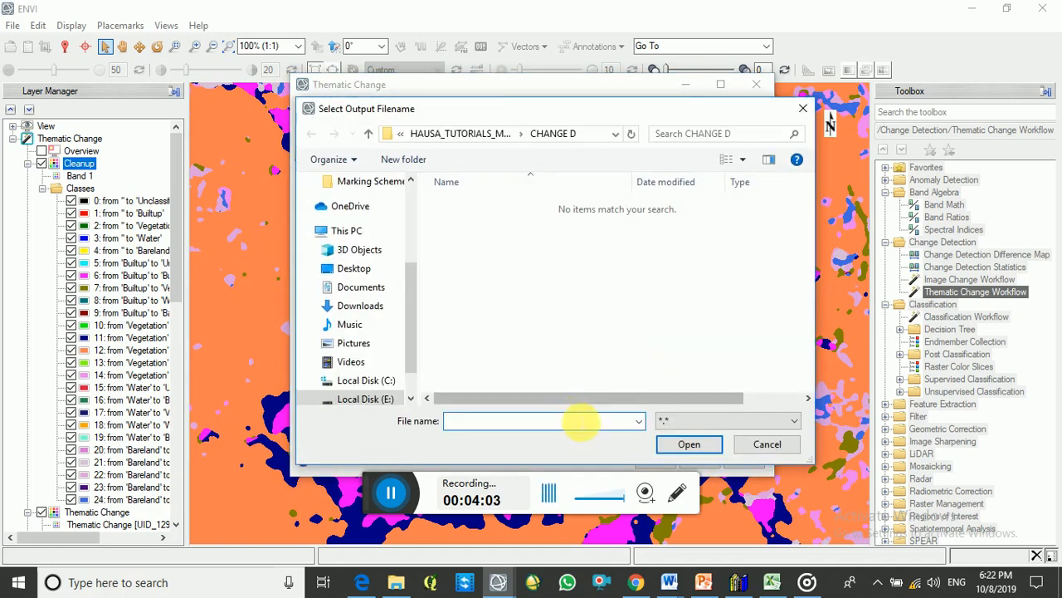
type("change")
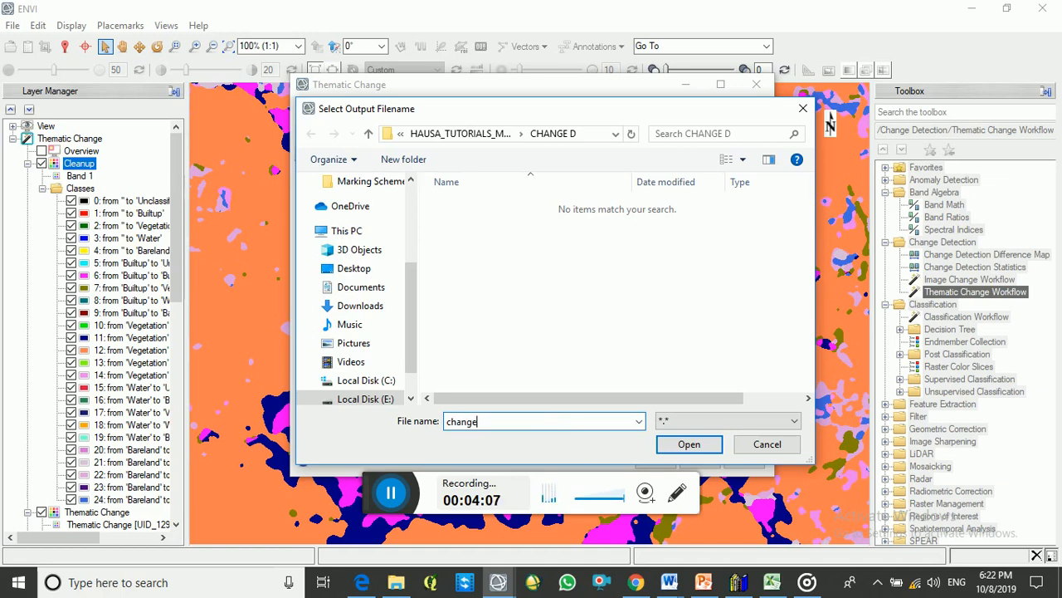
left_click(689, 444)
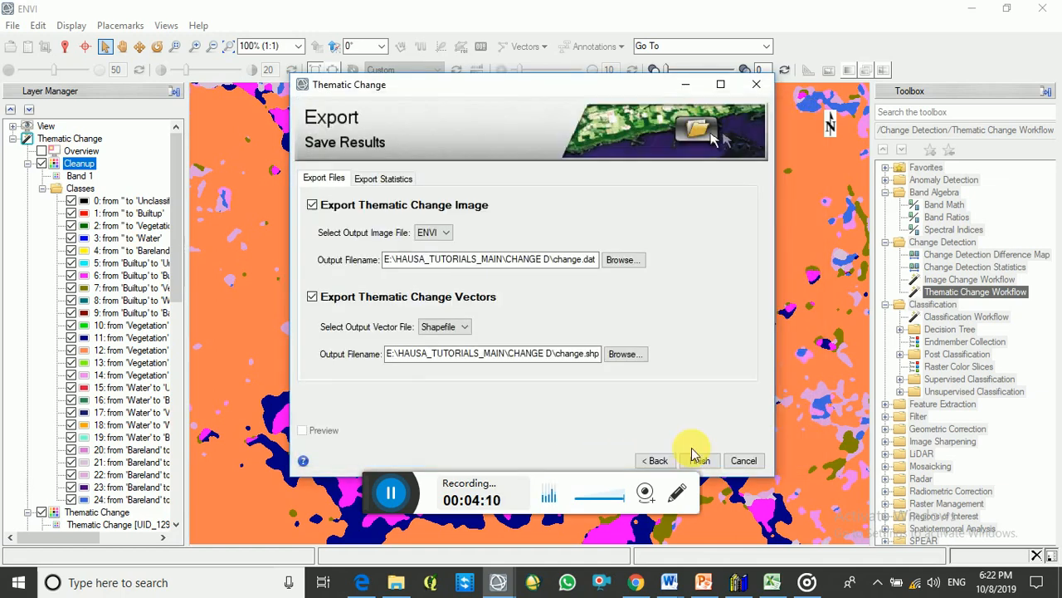
left_click(697, 462)
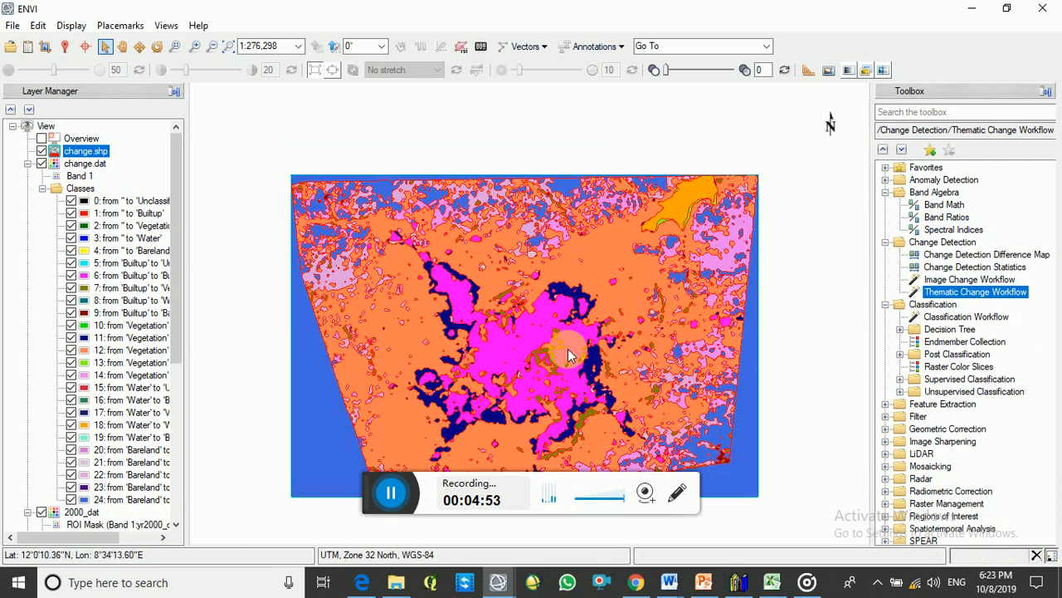
Start Change Detection Statistics with Band 1 of yr2000_class.dat as the initial state and Band 1 of yr2014class.dat as the final state
left_click(969, 267)
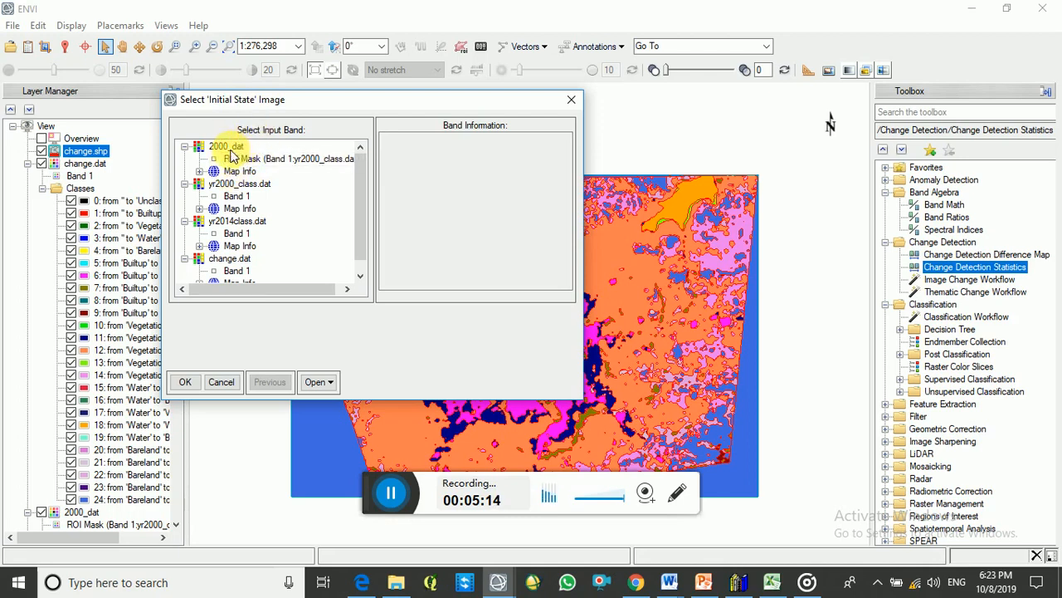
left_click(234, 197)
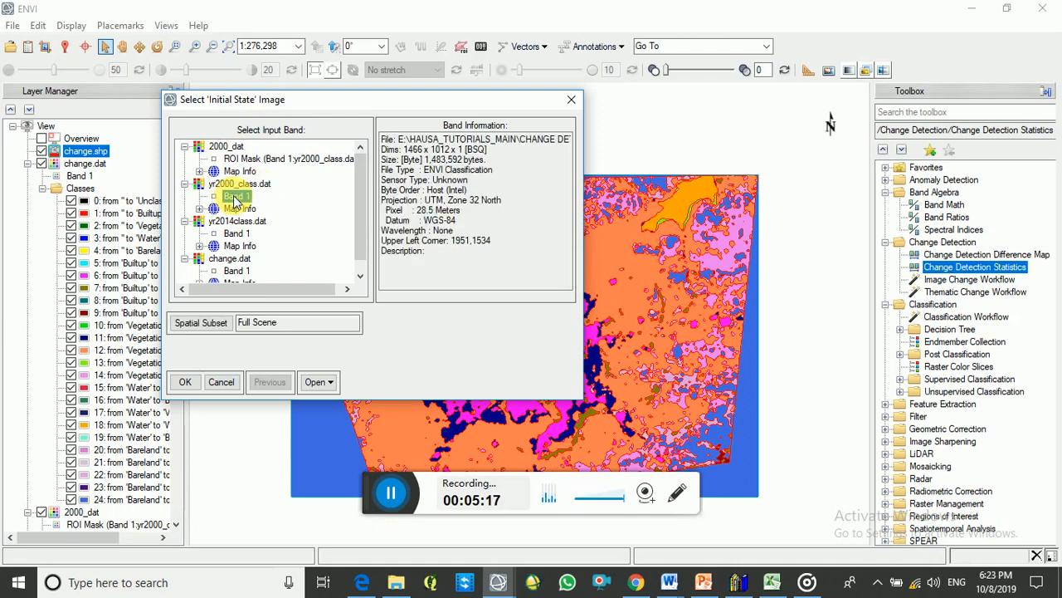
left_click(186, 383)
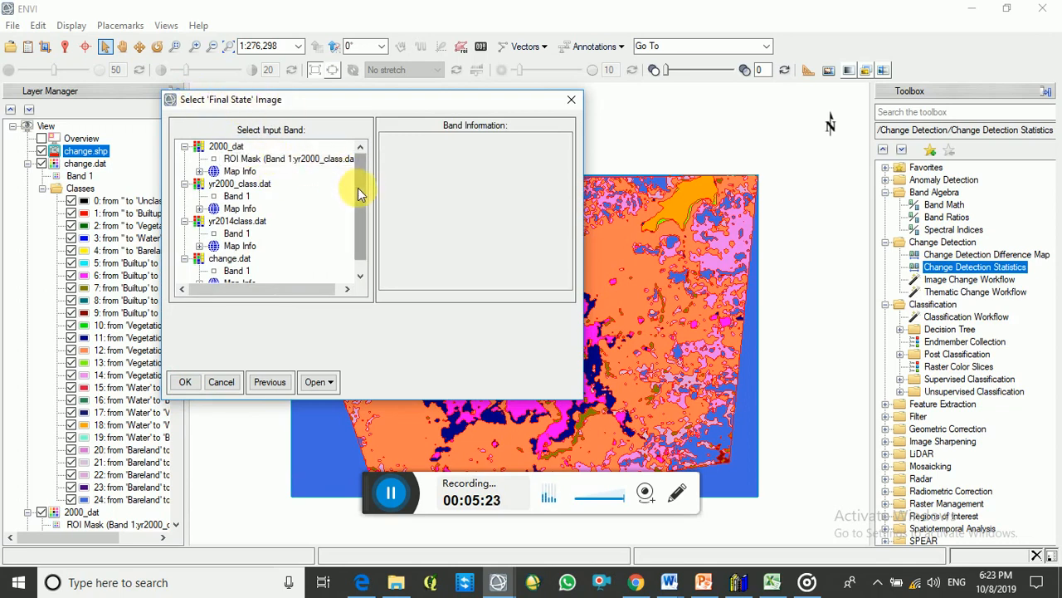
left_click_drag(361, 190, 361, 196)
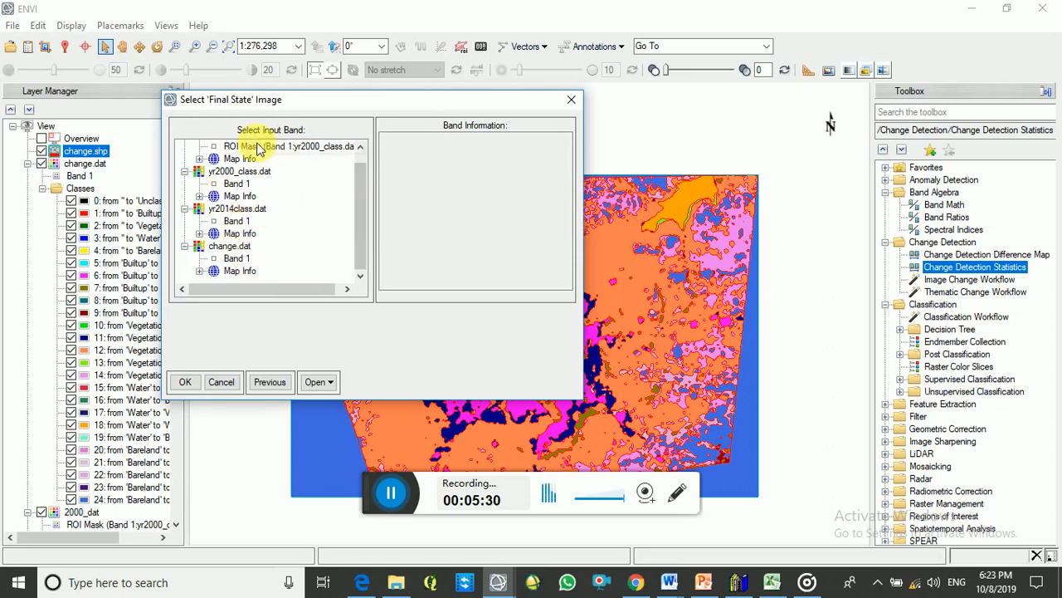
left_click_drag(360, 214, 361, 194)
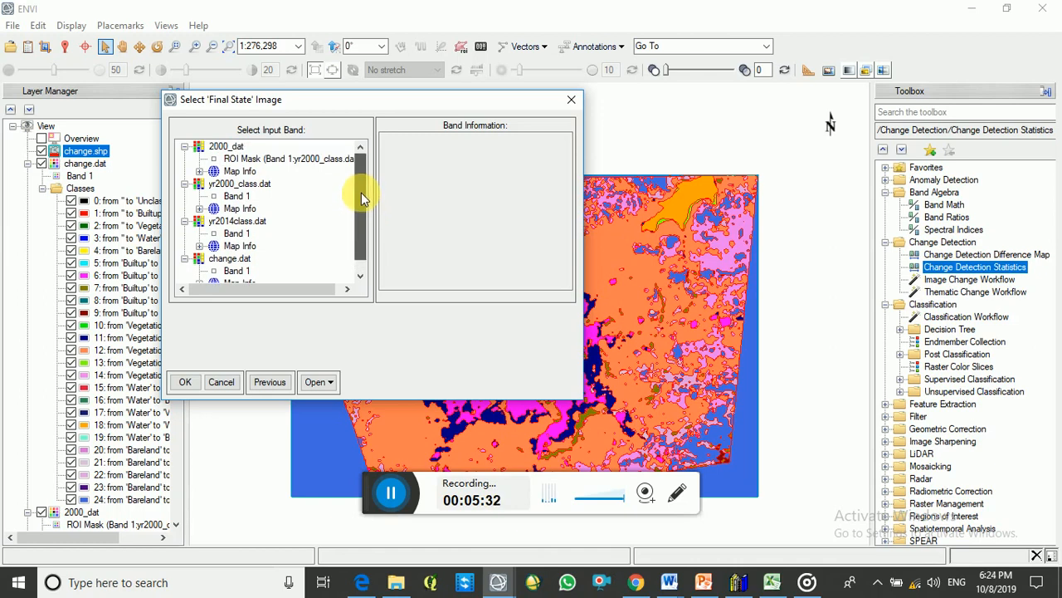
left_click(237, 234)
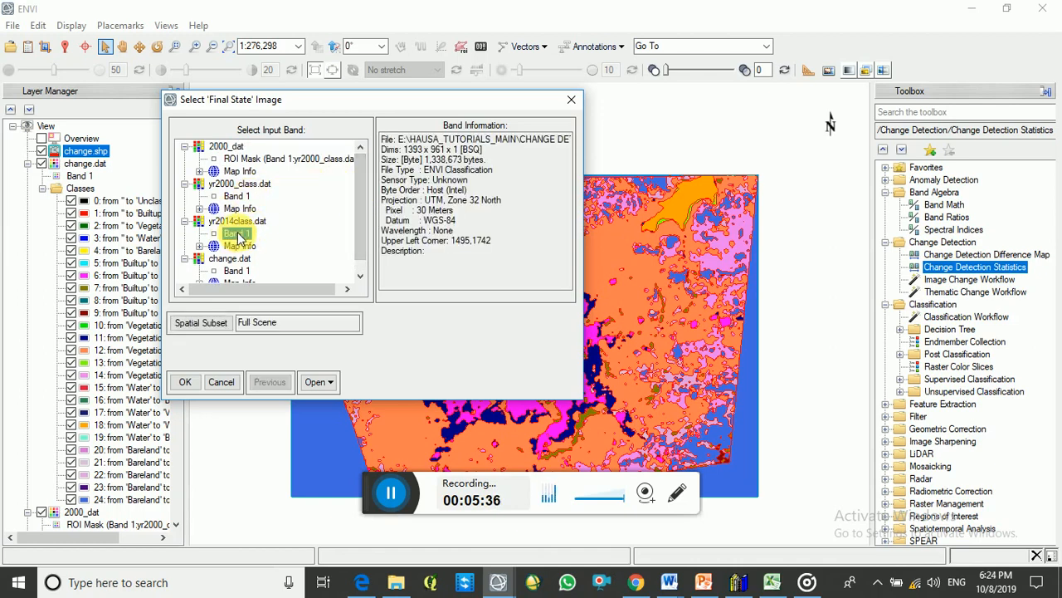
left_click(186, 382)
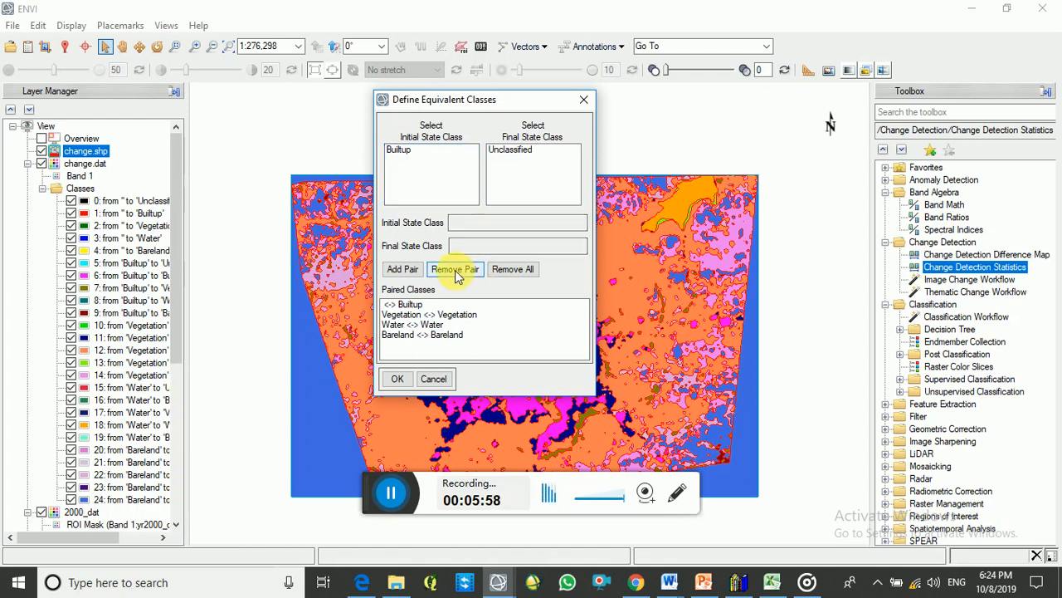
Remove all the existing class pairs from the equivalent classes definition
left_click(397, 153)
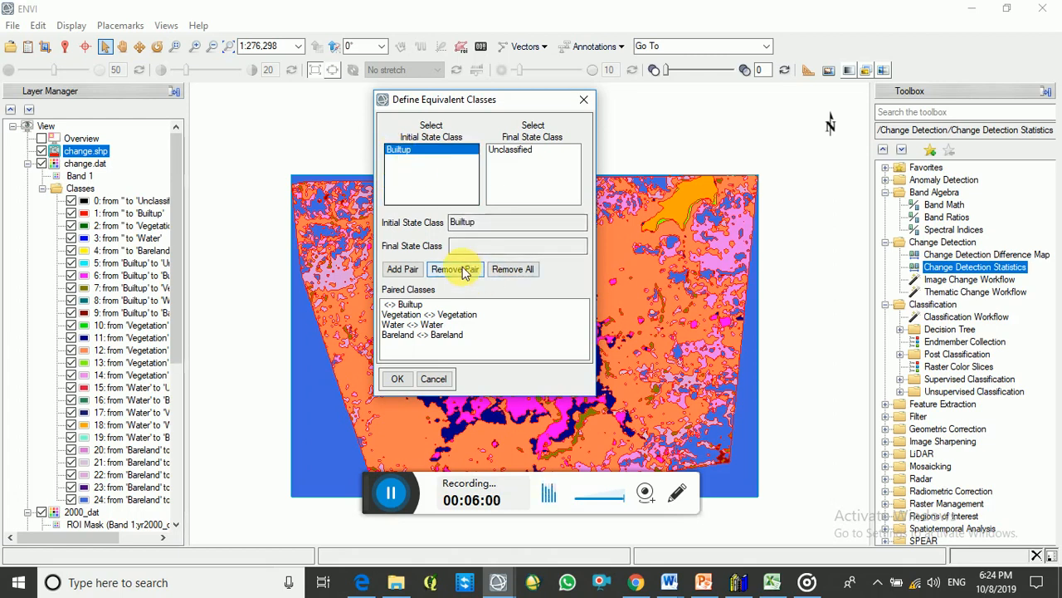
left_click(508, 151)
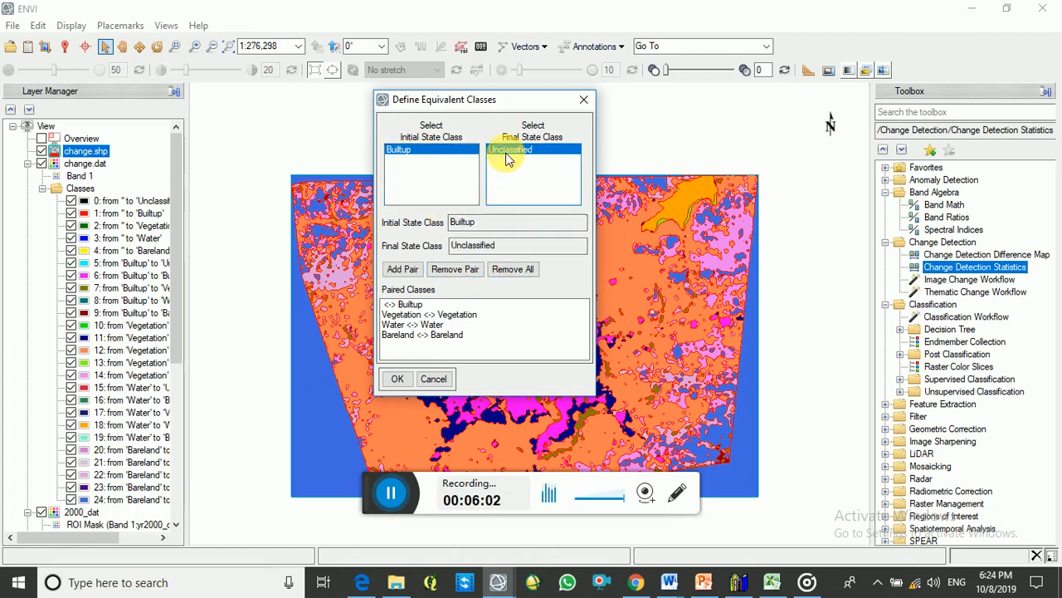
left_click(506, 269)
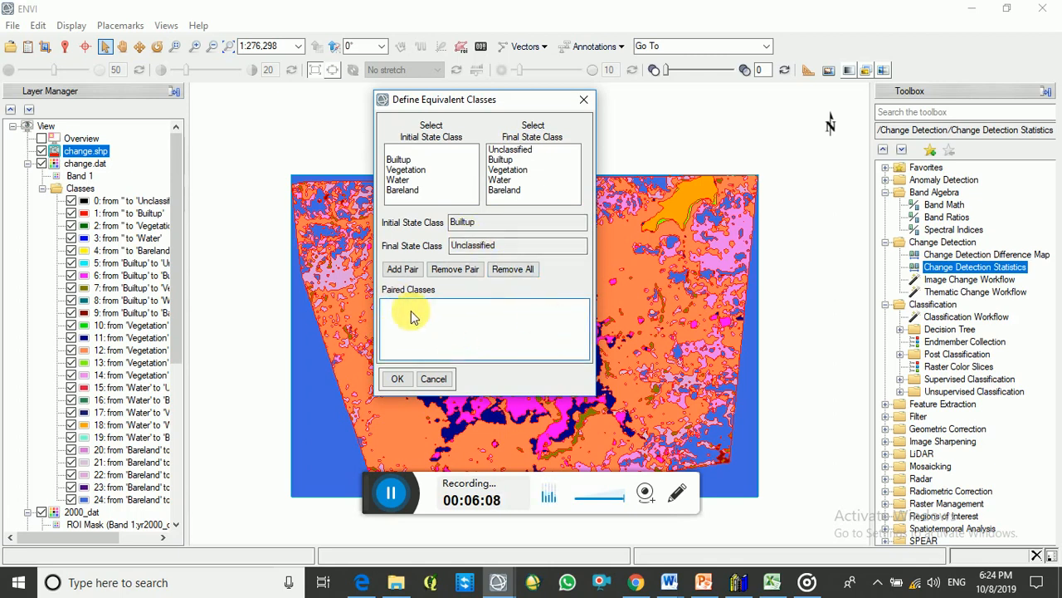
Pair the initial state class Builtup with final state Builtup, and Vegetation with Vegetation
left_click(400, 163)
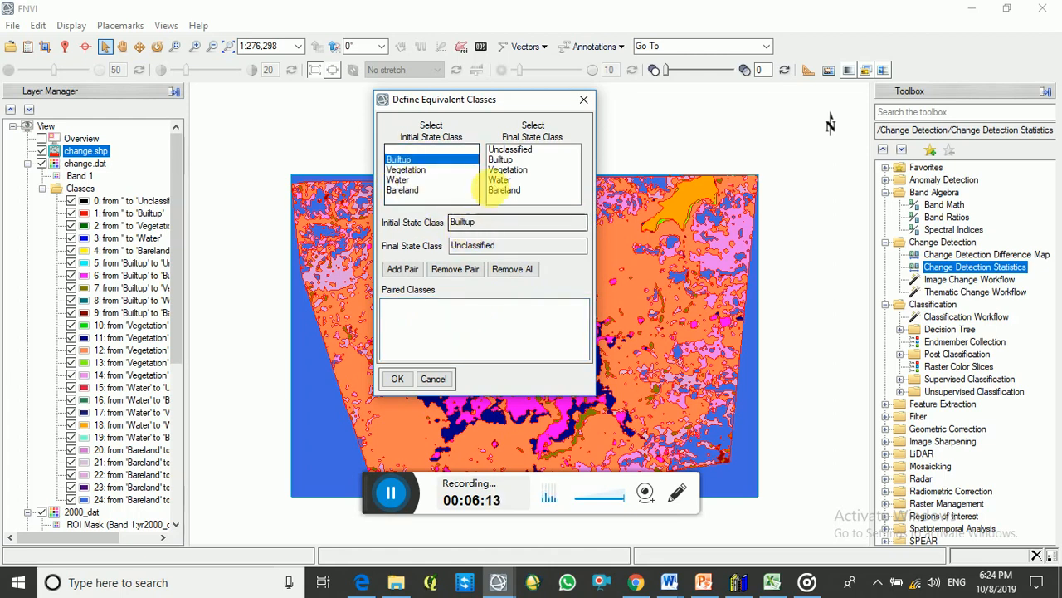
left_click(500, 160)
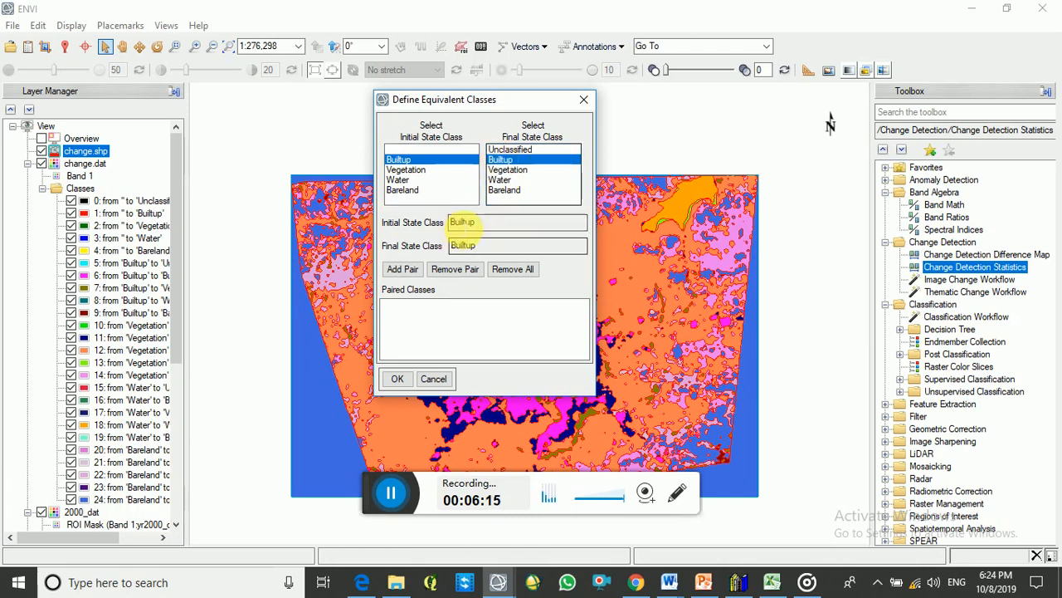
left_click(405, 271)
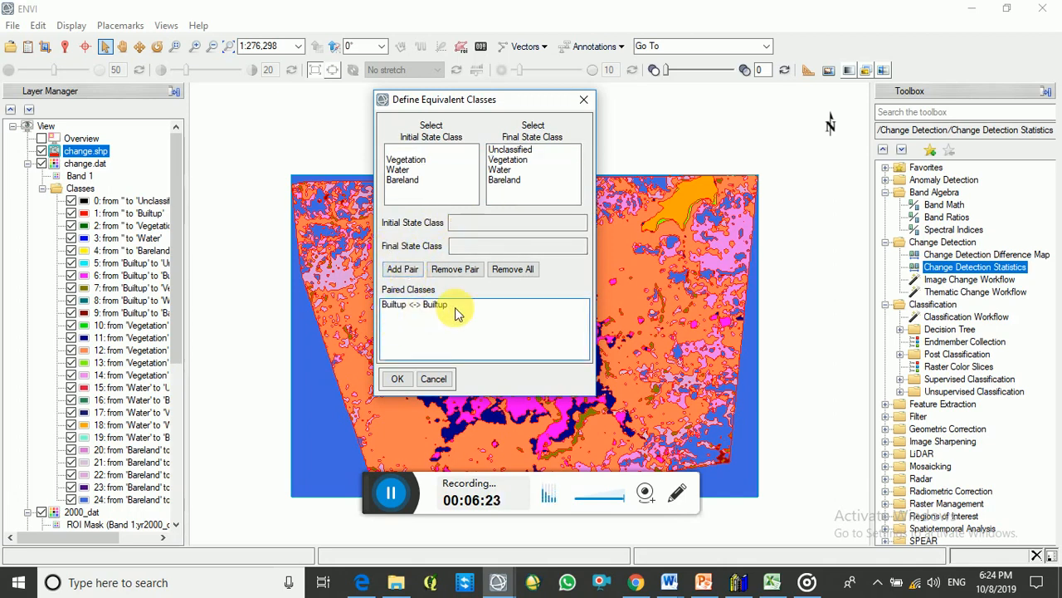
left_click(406, 160)
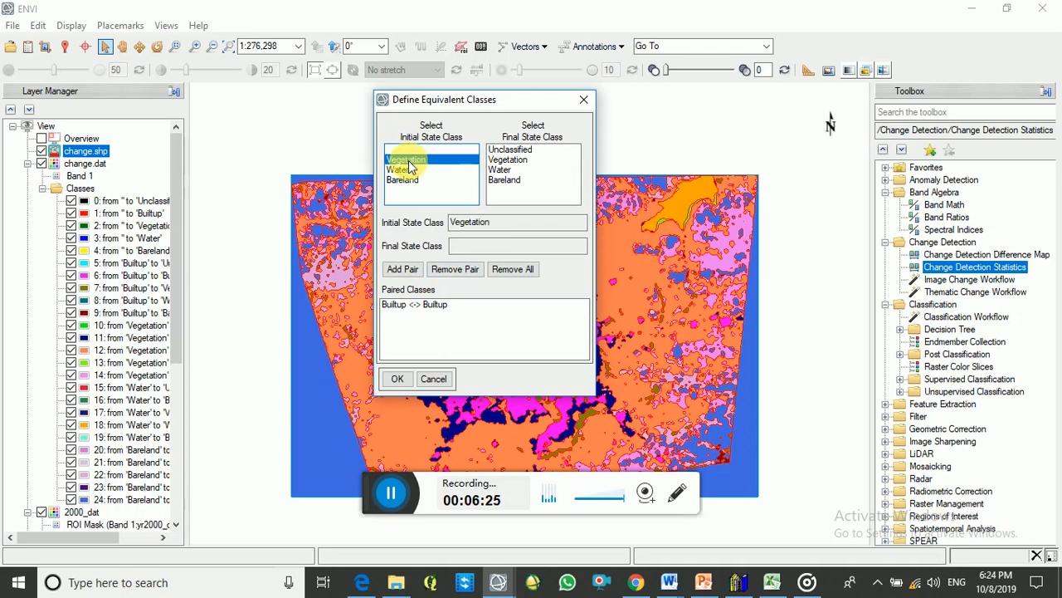
left_click(503, 160)
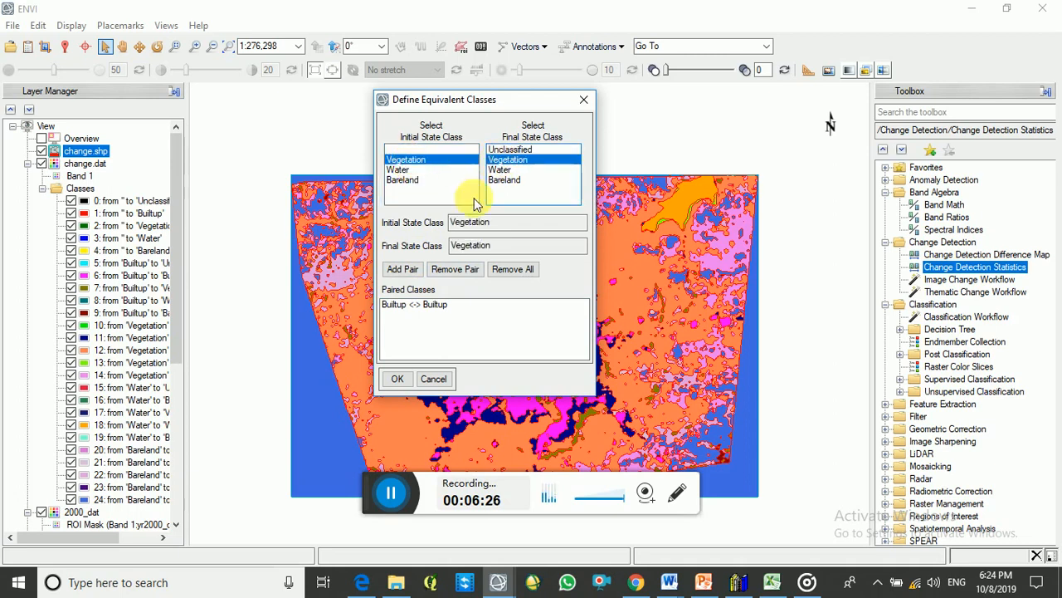
left_click(405, 268)
Pair Water with Water and Bareland with Bareland, and accept the equivalent classes
left_click(398, 160)
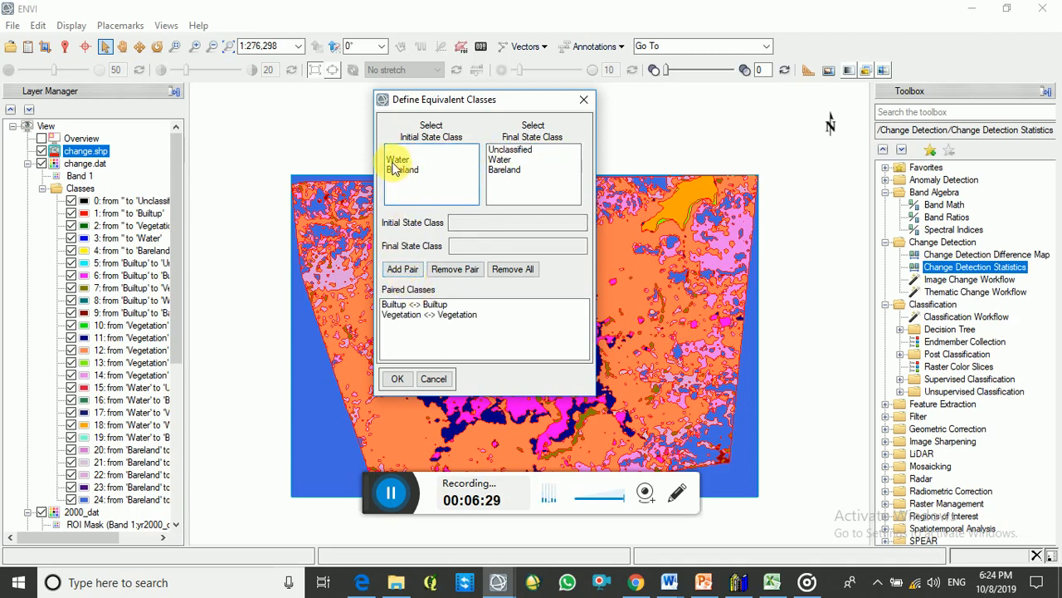
left_click(500, 160)
left_click(403, 269)
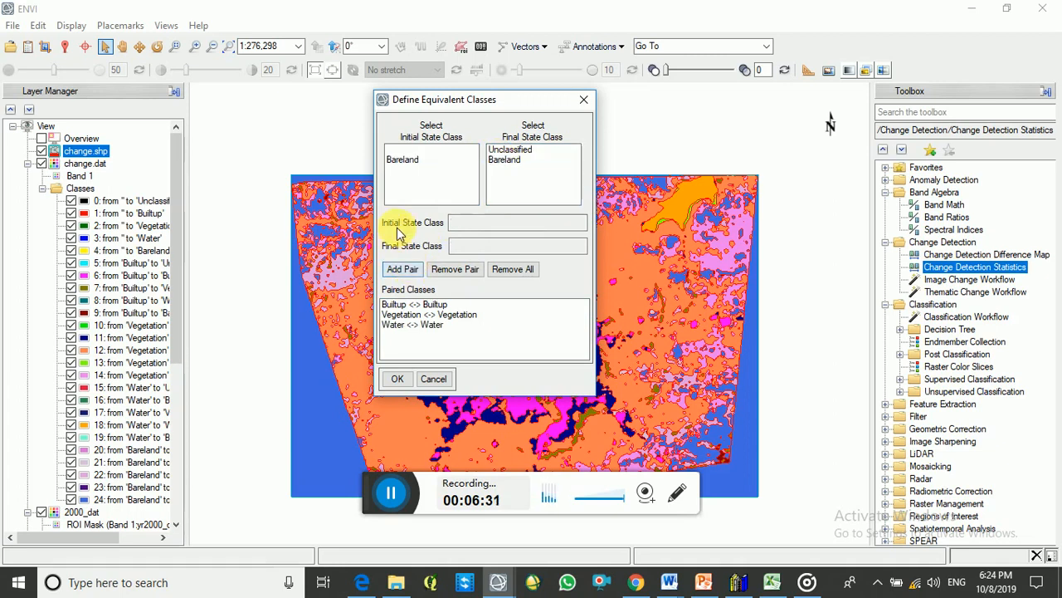
left_click(401, 159)
left_click(503, 159)
left_click(402, 269)
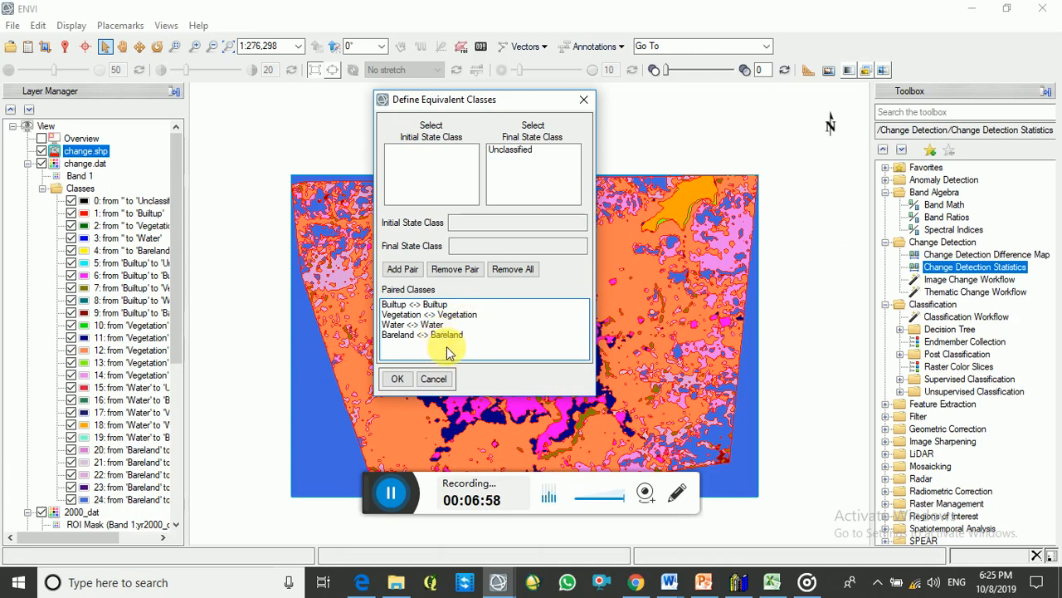
left_click(398, 379)
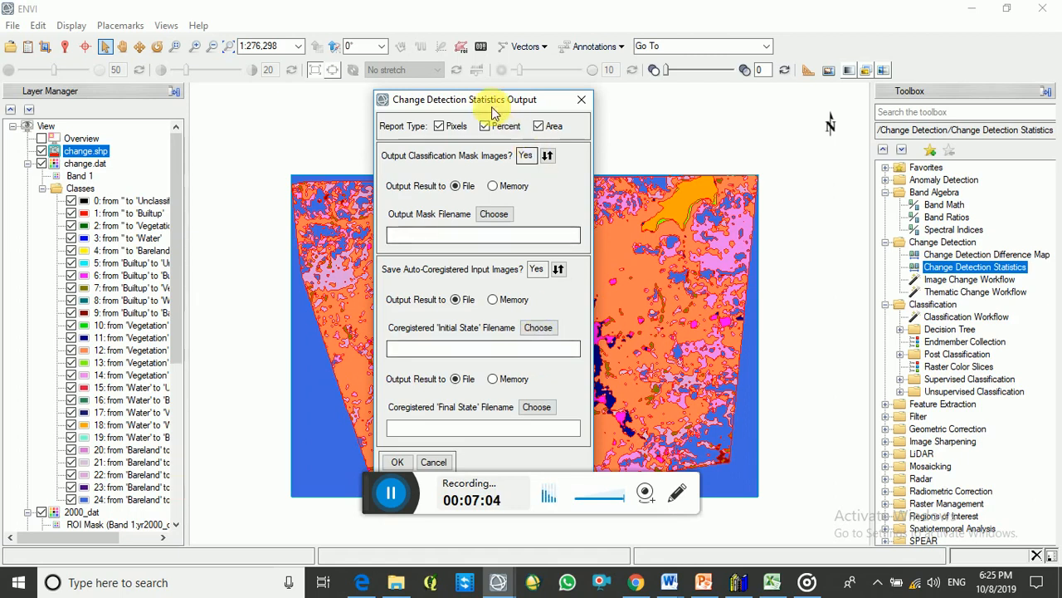
Set the classification mask output file to "fnl_chng" in the CHANGE D folder
left_click_drag(486, 100, 476, 54)
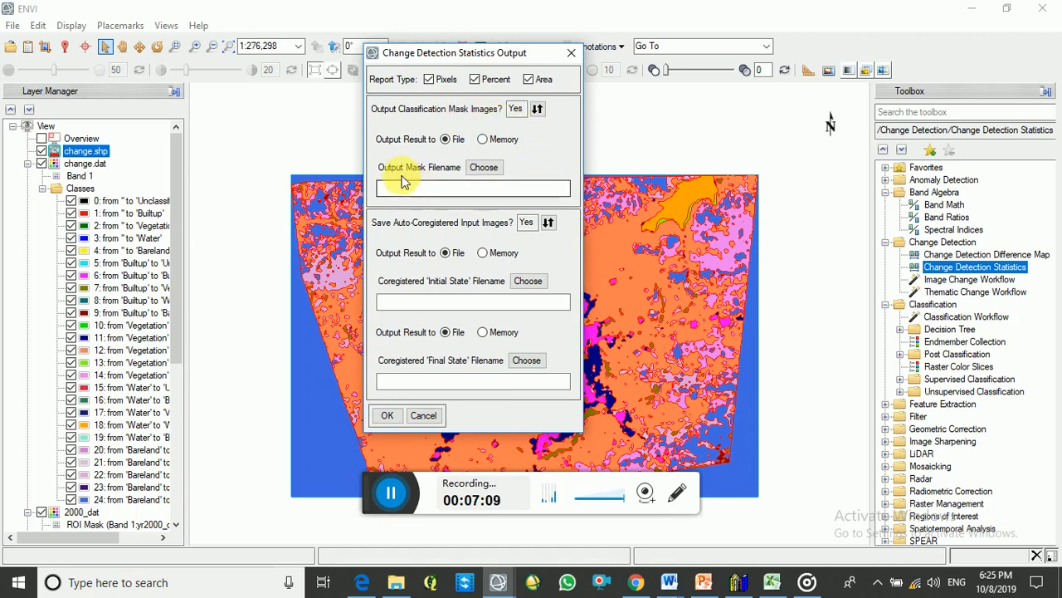
left_click(485, 168)
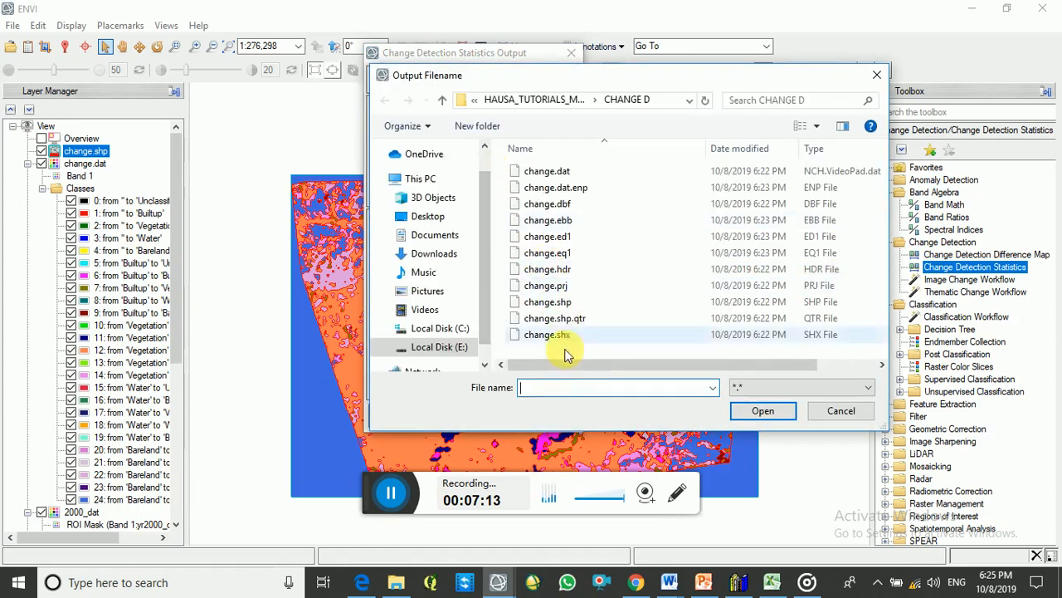
type("f")
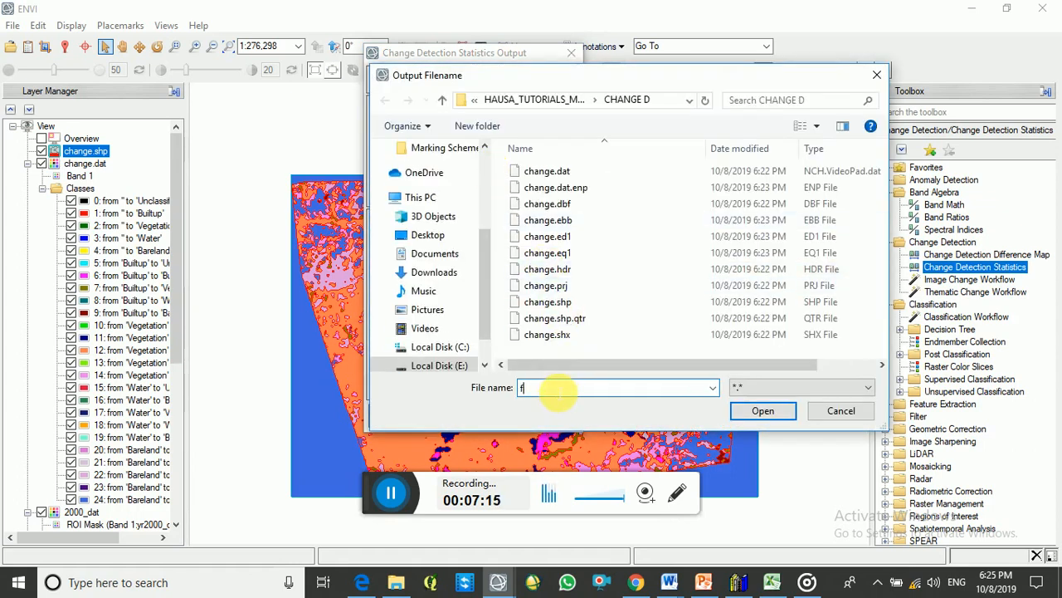
type("nl_chng")
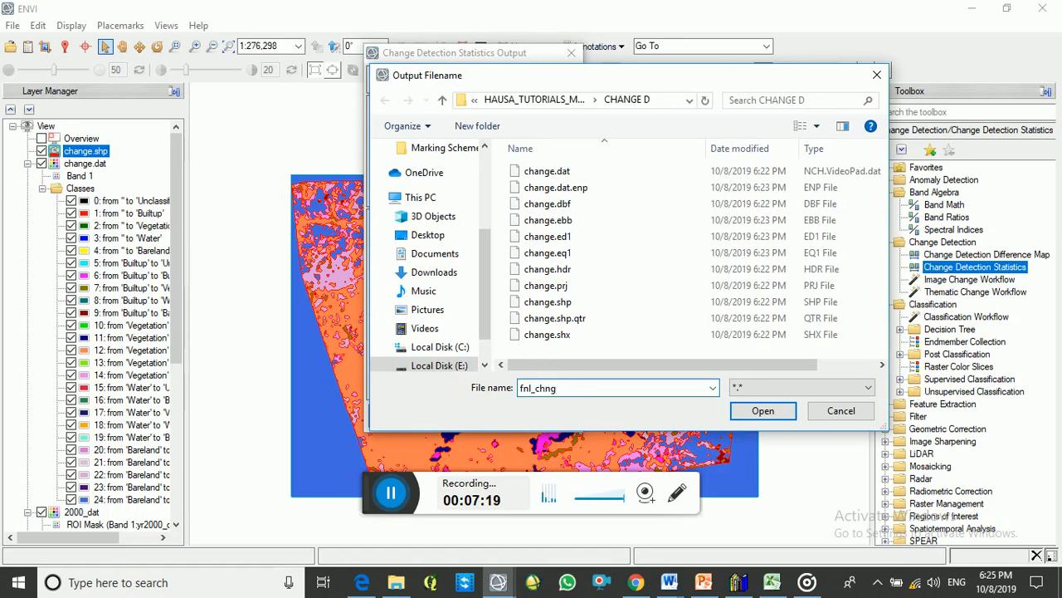
left_click(760, 412)
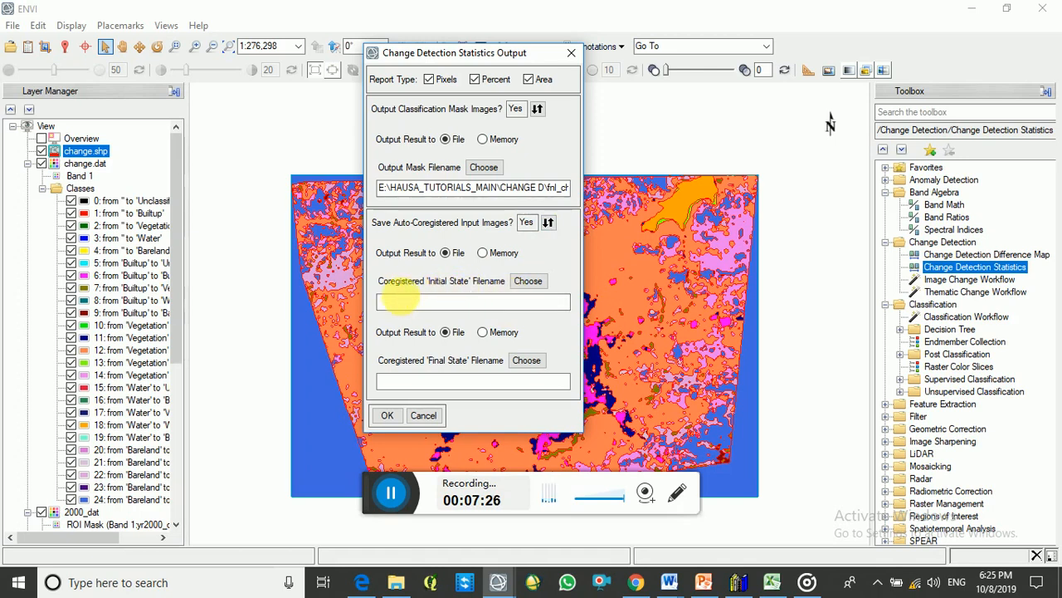
Set the coregistered initial state output file to "2000_chn" in the CHANGE D folder
left_click(415, 303)
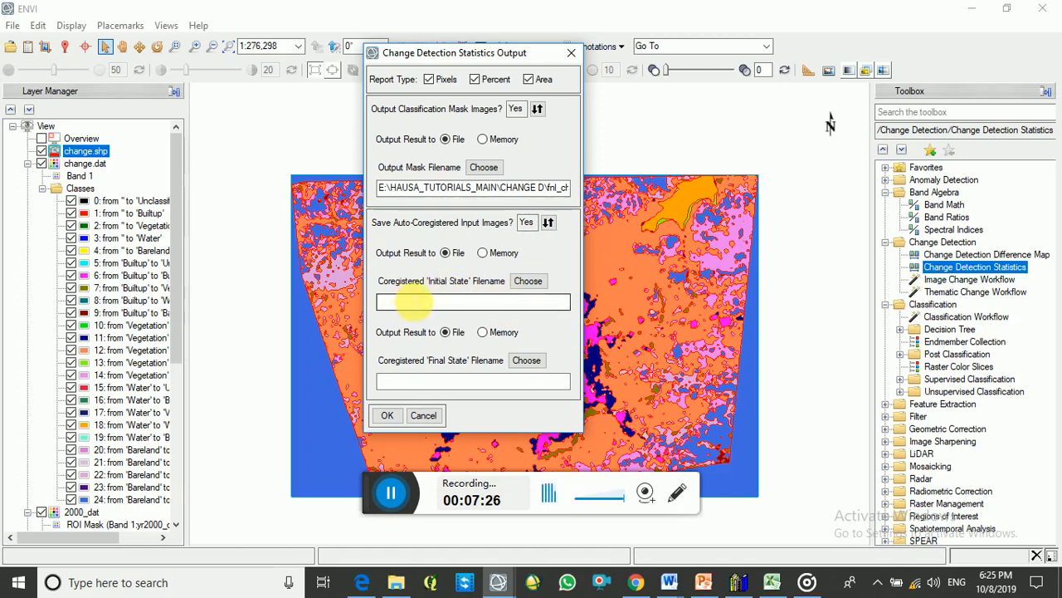
left_click(529, 283)
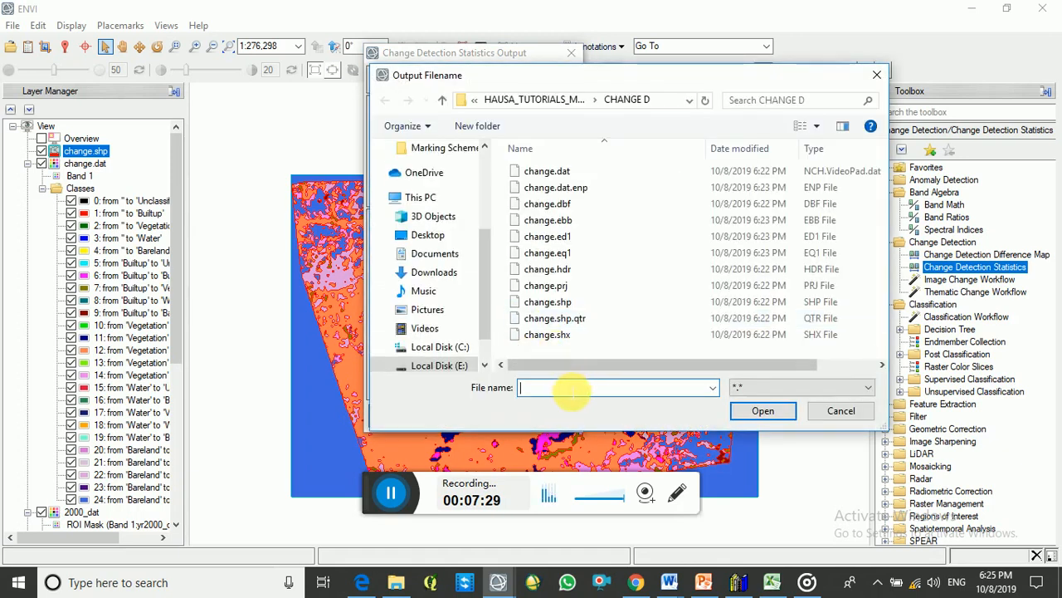
left_click(571, 390)
type("2000_chn")
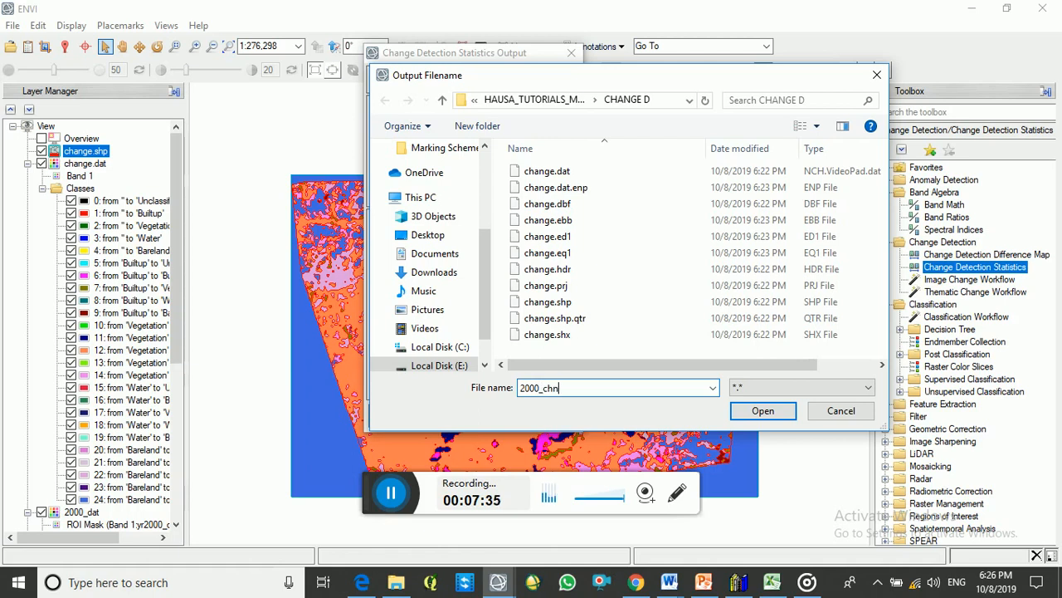
left_click(752, 408)
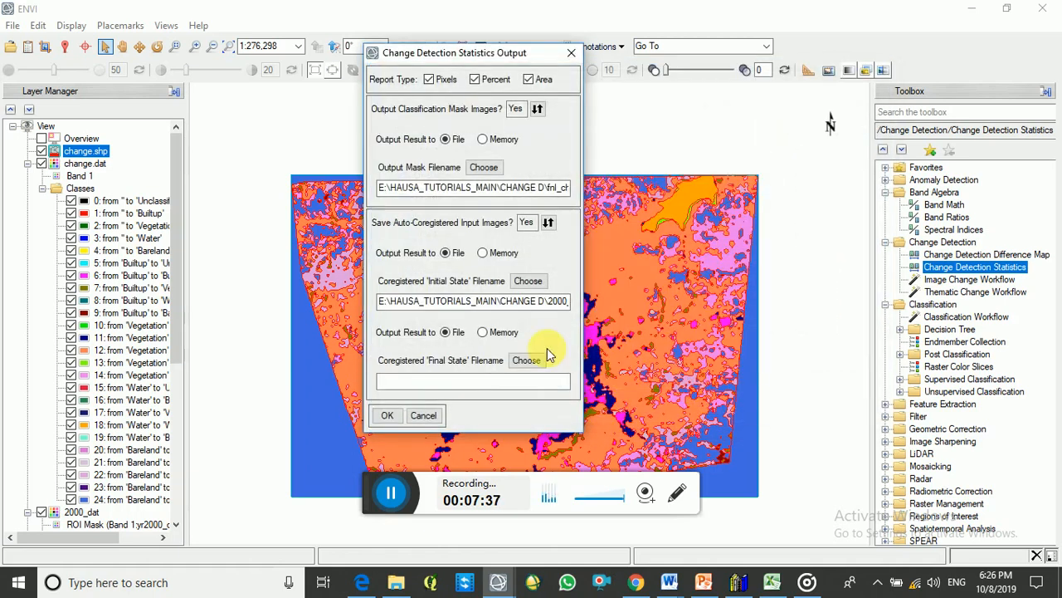
Set the coregistered final state output file to "2014_chn" in the CHANGE D folder and compute the change statistics
left_click(526, 360)
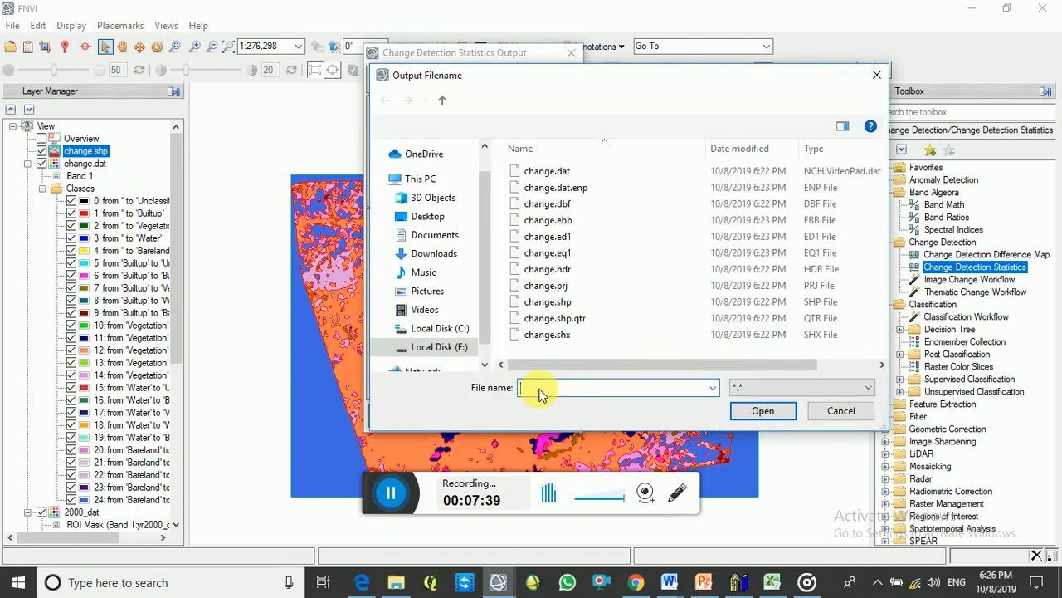
type("2014_chn")
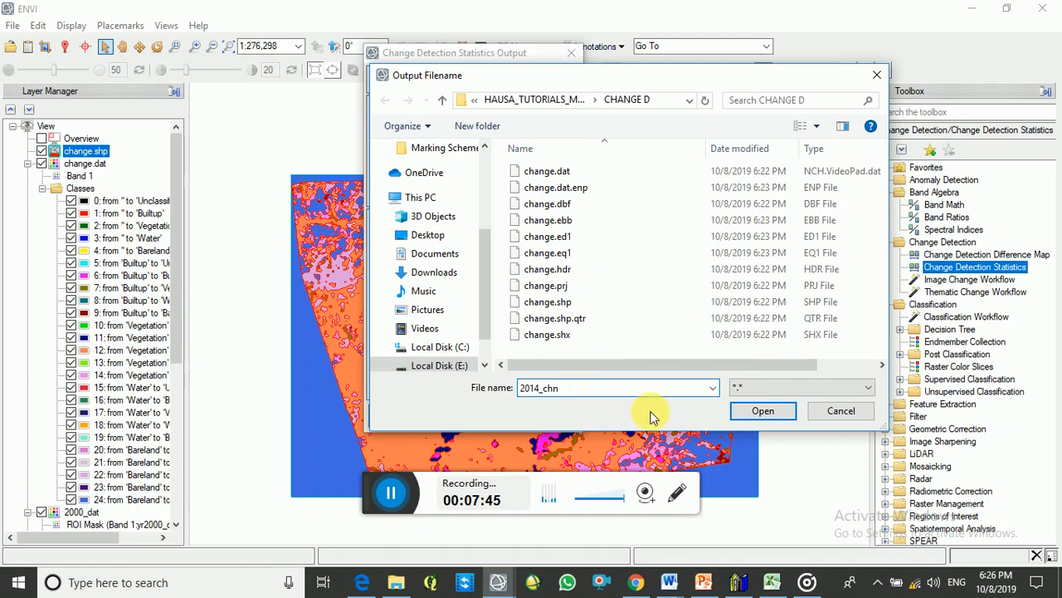
left_click(756, 411)
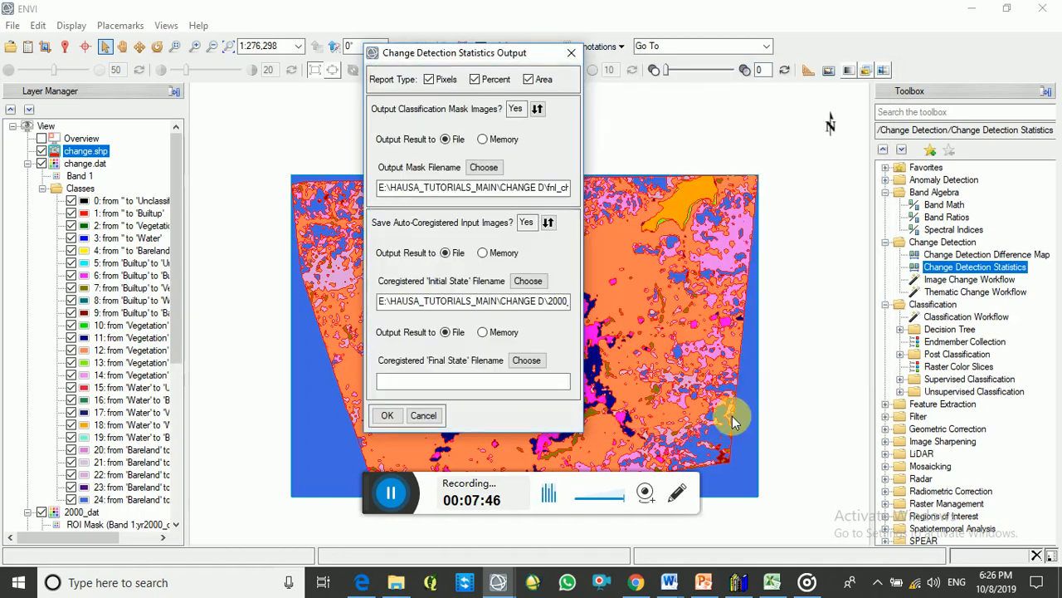
left_click(387, 415)
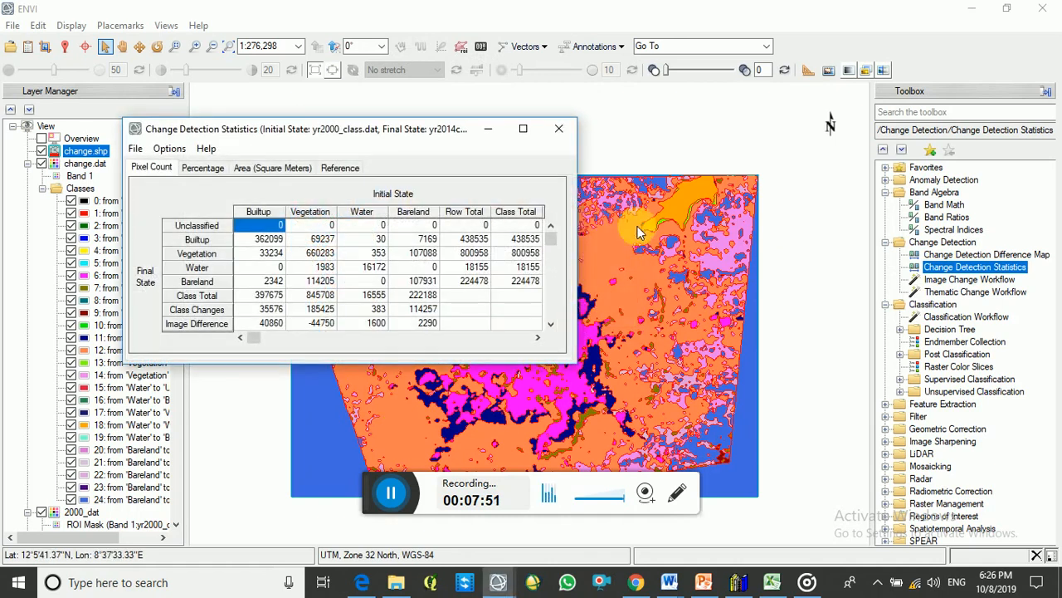
Review the pixel count, percentage, area and reference reports of the change statistics, widening the report and its Builtup area column
left_click_drag(577, 217, 814, 234)
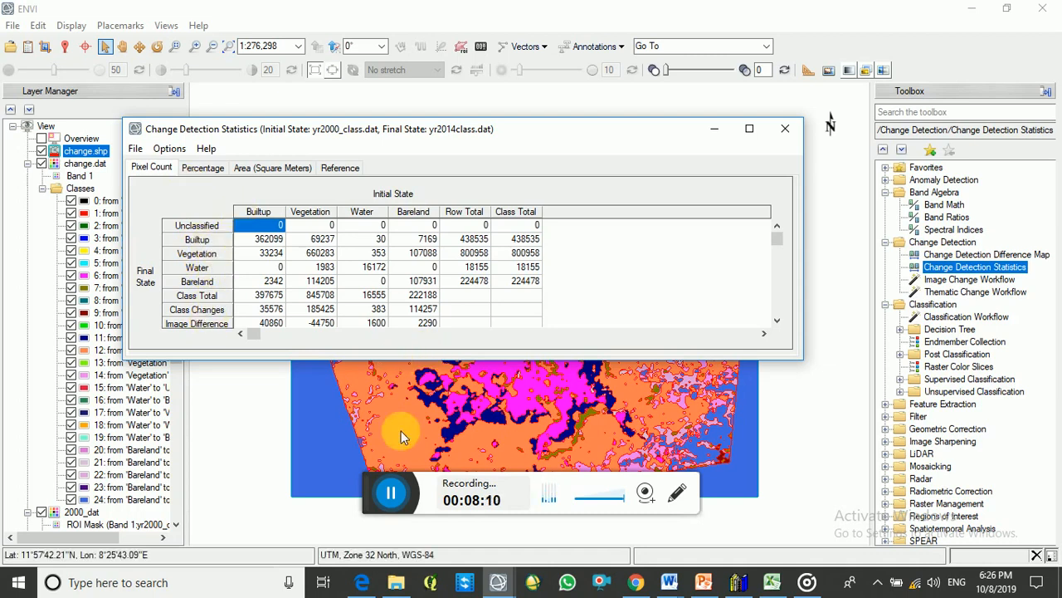
left_click(392, 491)
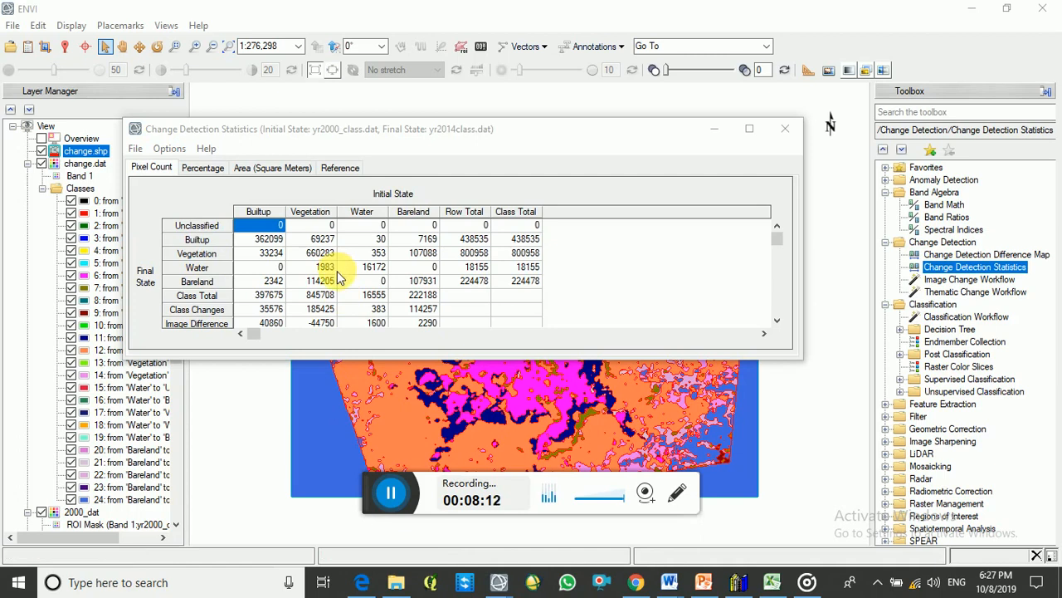
left_click(206, 169)
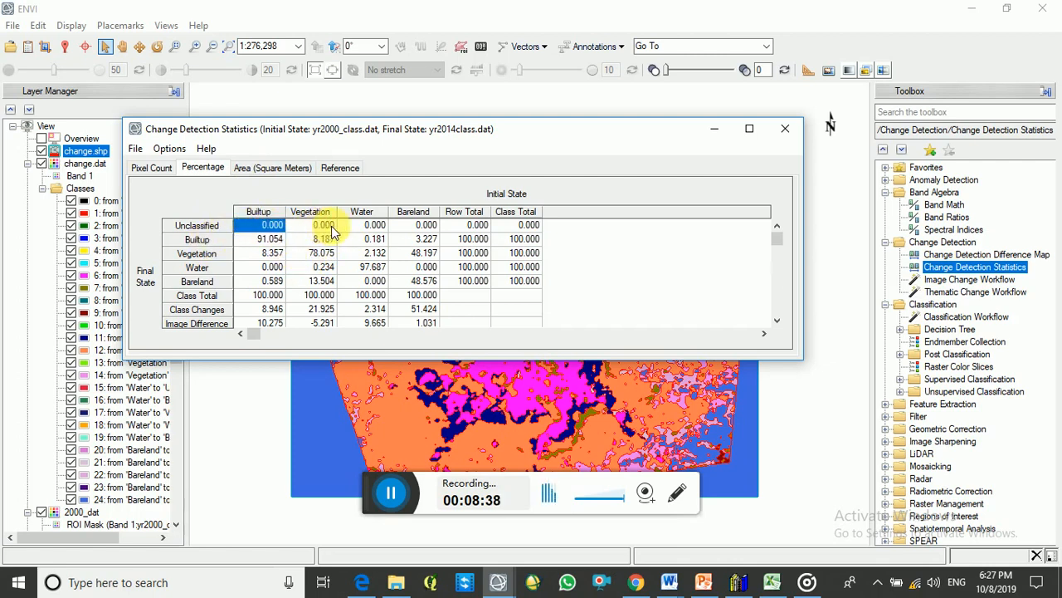
left_click(255, 169)
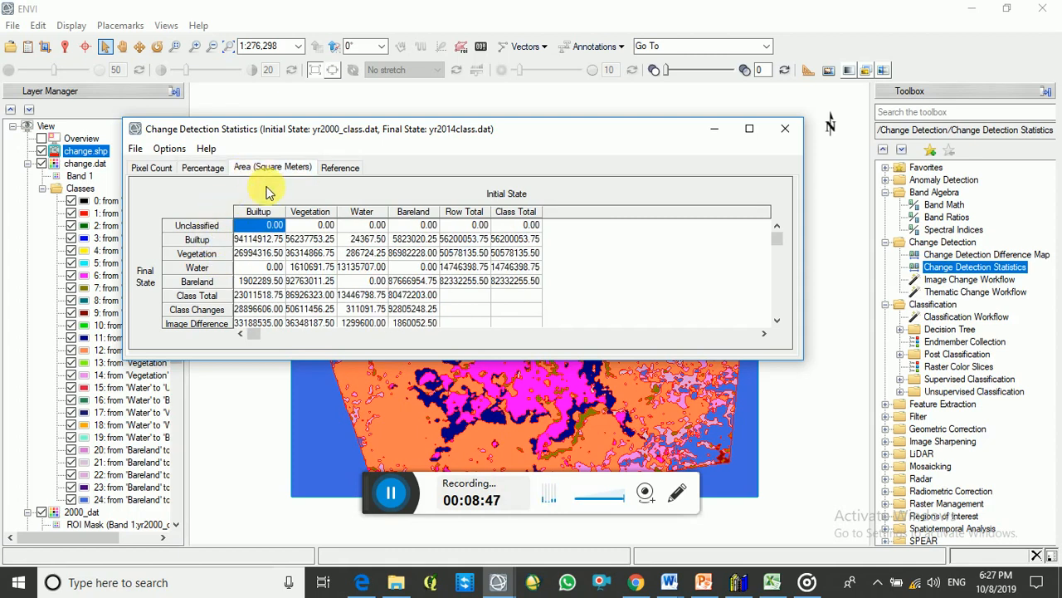
left_click_drag(287, 213, 372, 220)
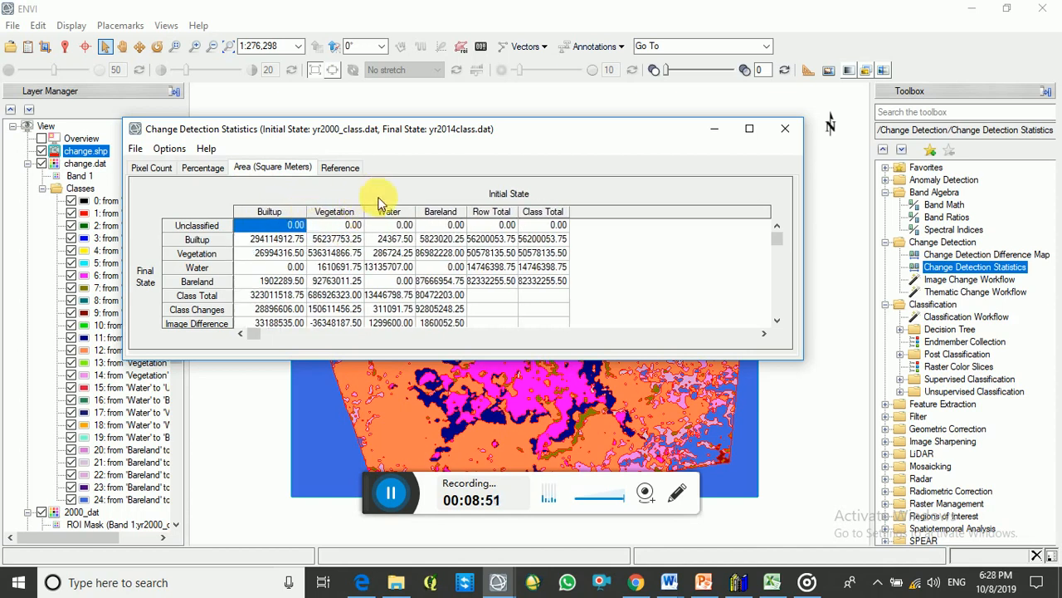
left_click(344, 171)
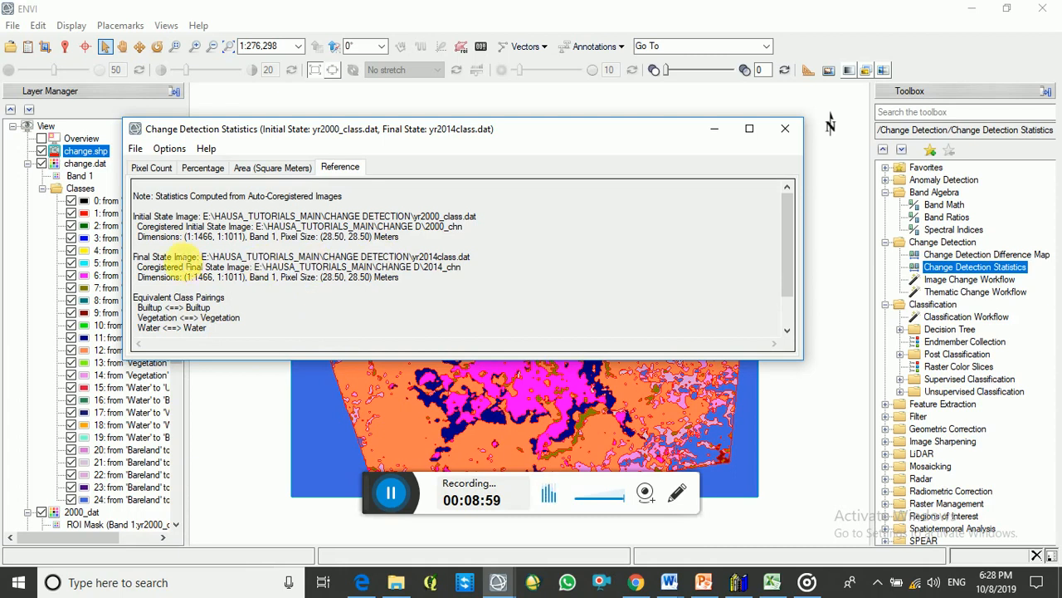
left_click(163, 169)
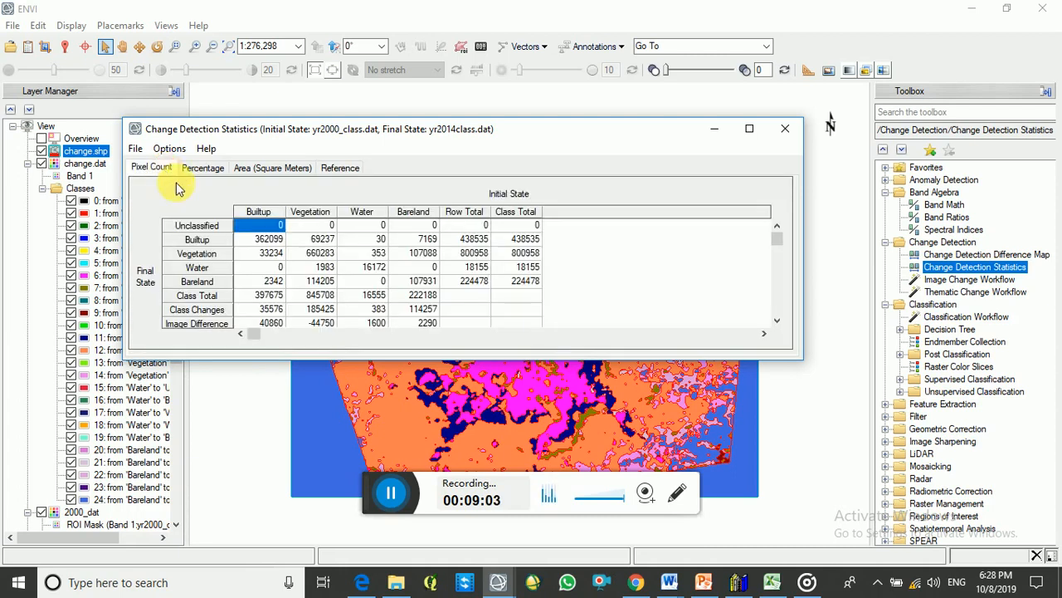
Convert the area units of the change statistics report to Square Km
left_click(135, 149)
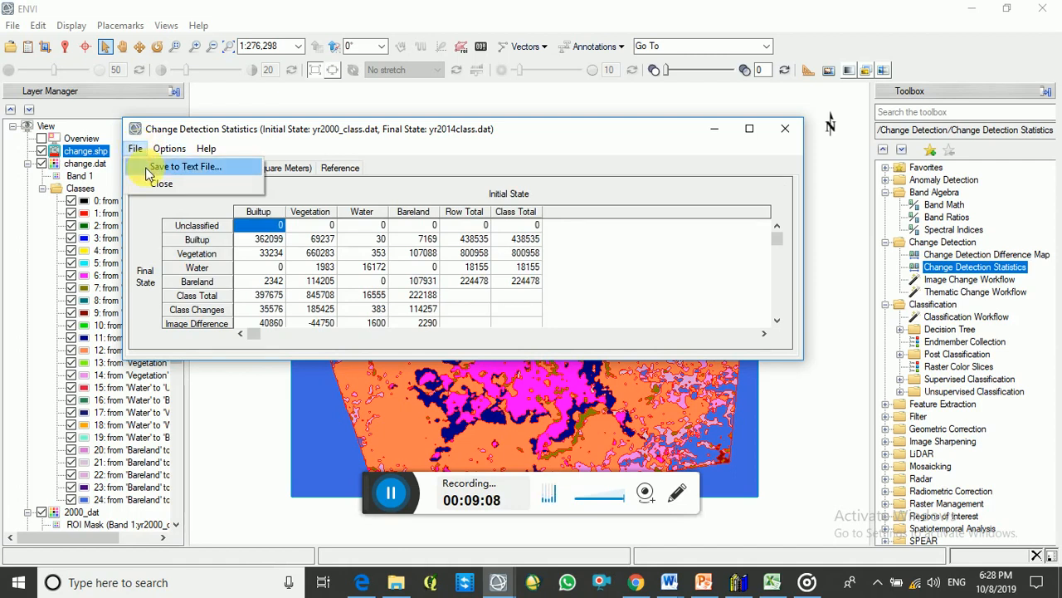
mouse_move(165, 158)
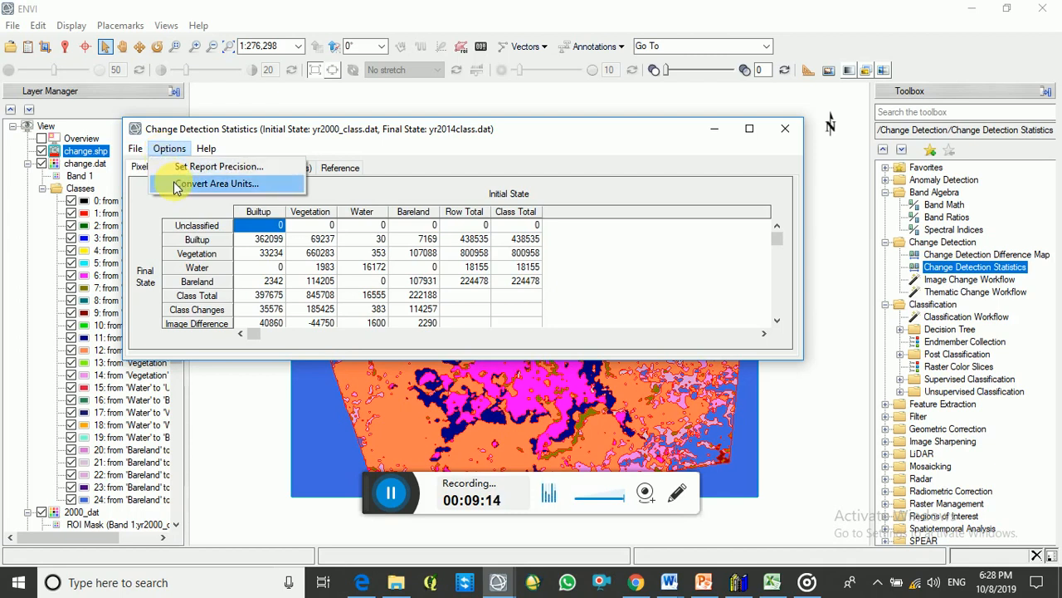
left_click(176, 184)
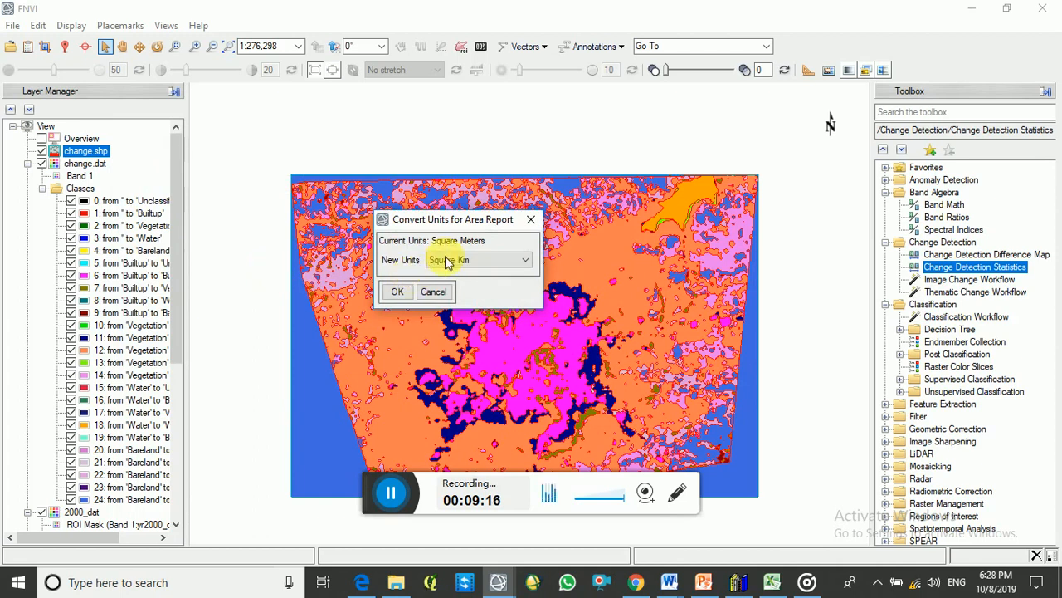
scroll(457, 262, "down", 1)
left_click(449, 262)
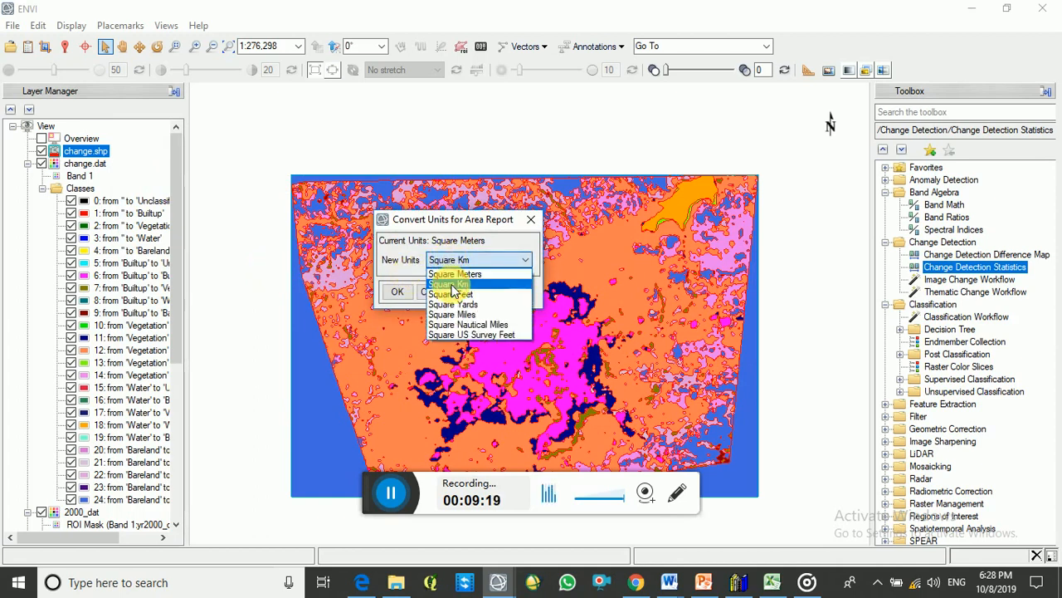
left_click(453, 285)
left_click(396, 291)
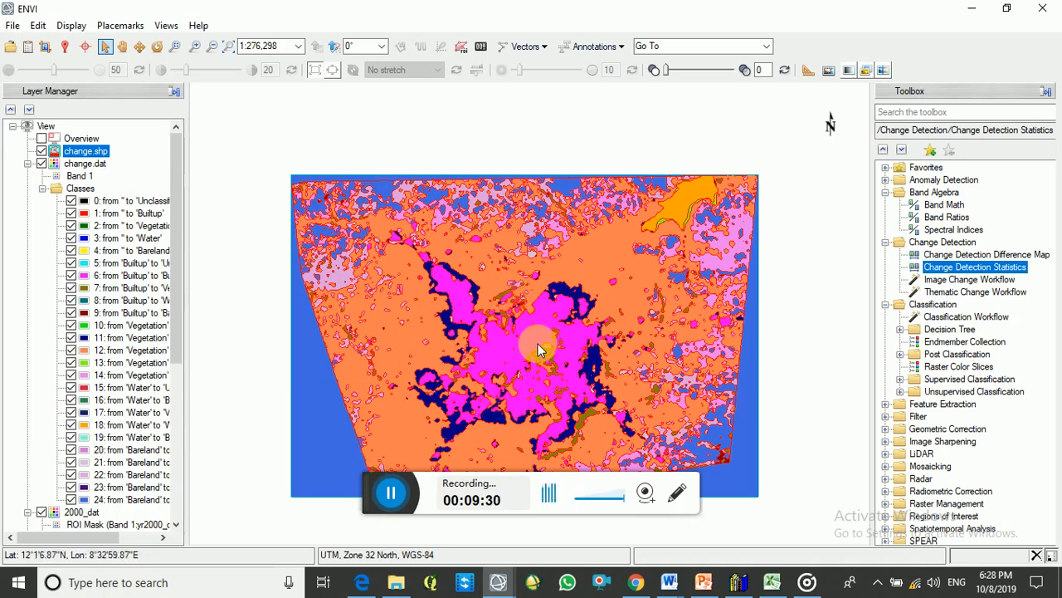
Reposition the change map in the view and widen the layer list to read the full from-to class names
left_click(122, 47)
left_click_drag(458, 273, 448, 246)
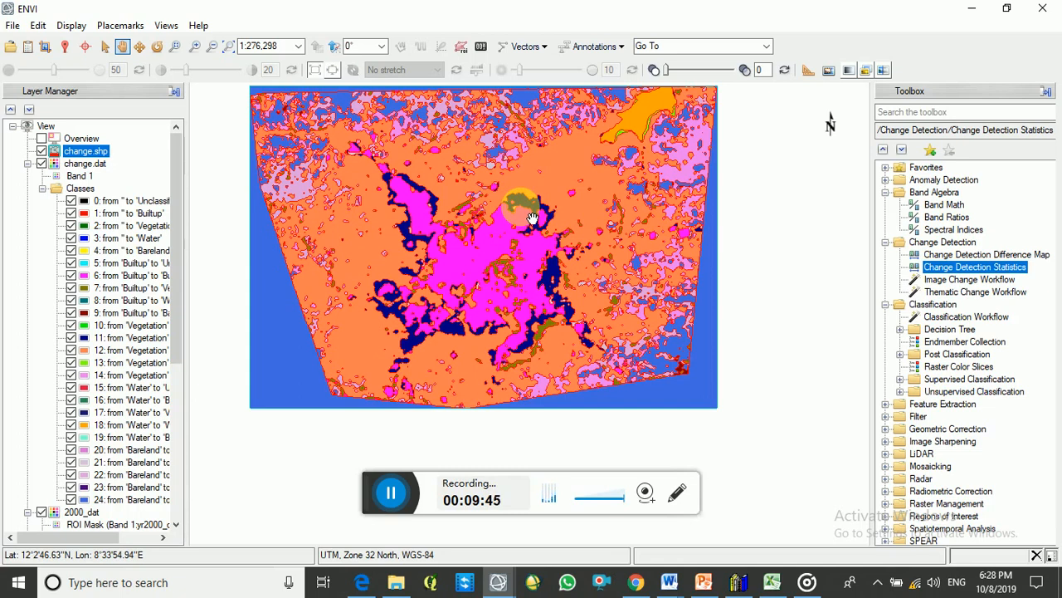
left_click_drag(191, 149, 245, 188)
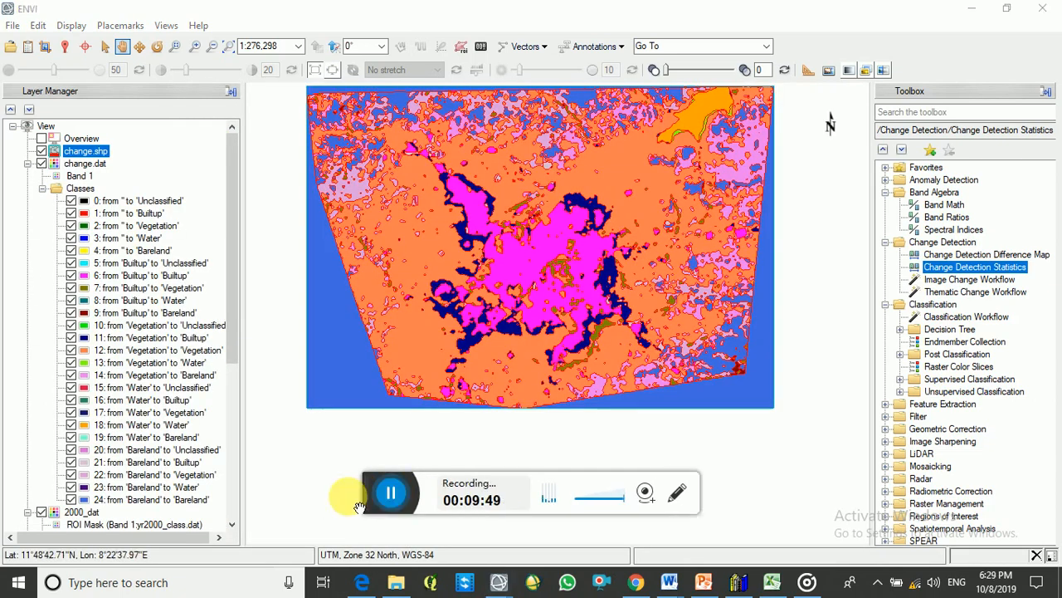